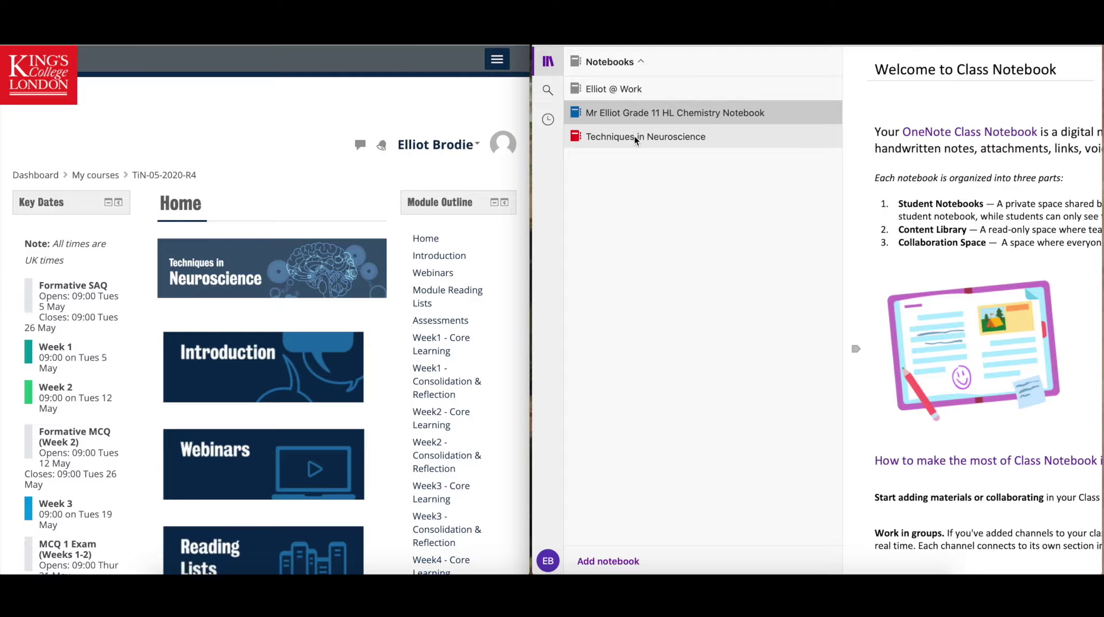
Add a section named Week 2a to the Techniques in Neuroscience notebook and place it below Week 2
{"action": "left_click", "coordinate": [634, 135]}
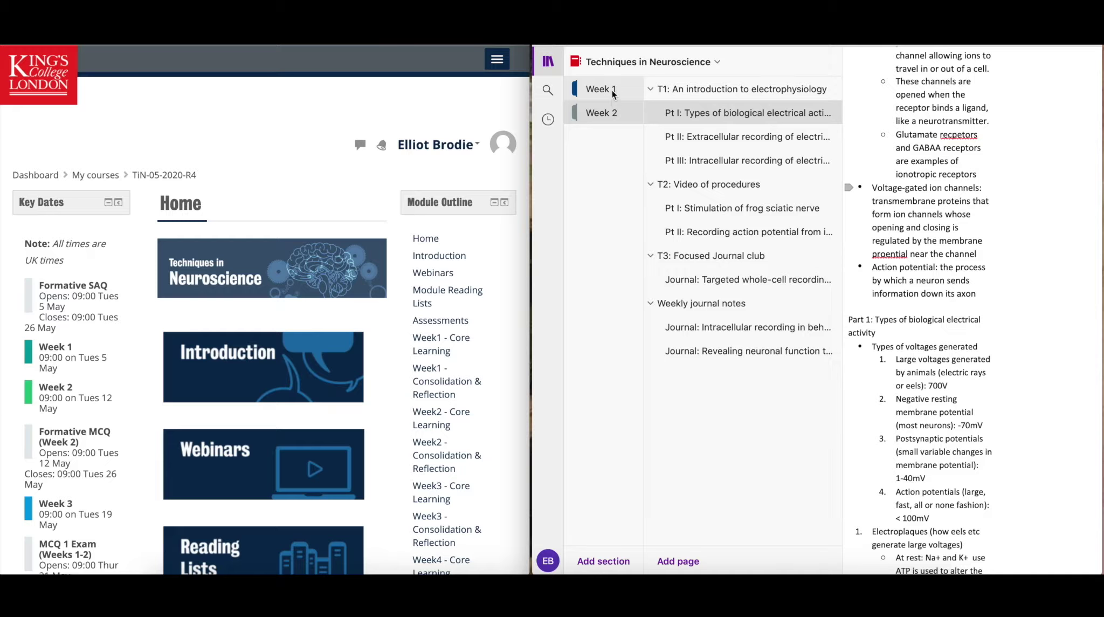
{"action": "left_click", "coordinate": [612, 87]}
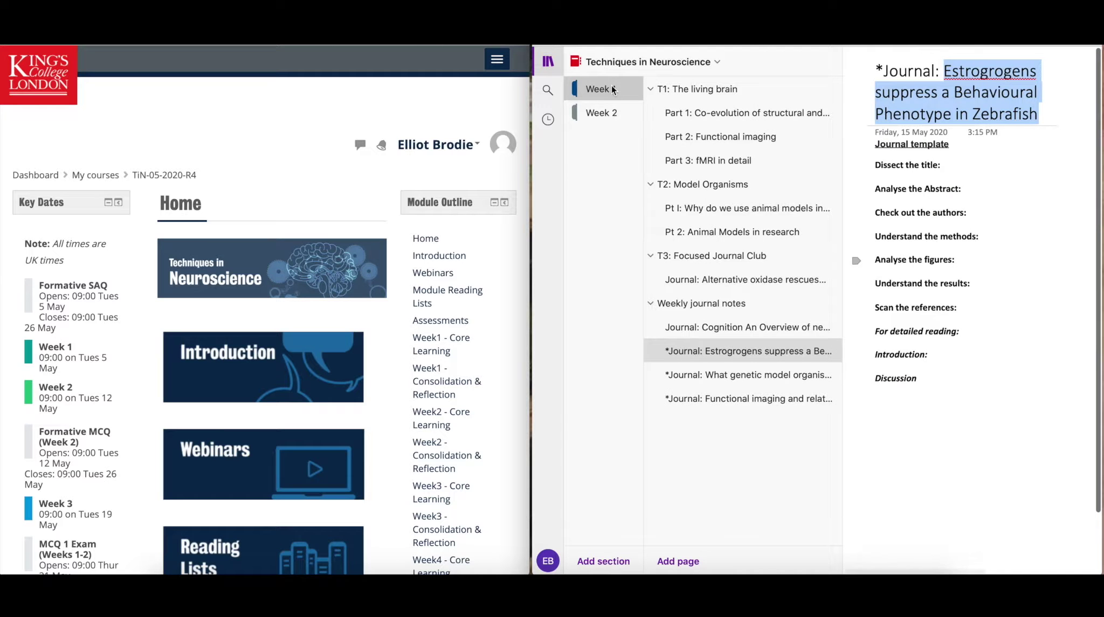
{"action": "right_click", "coordinate": [601, 155]}
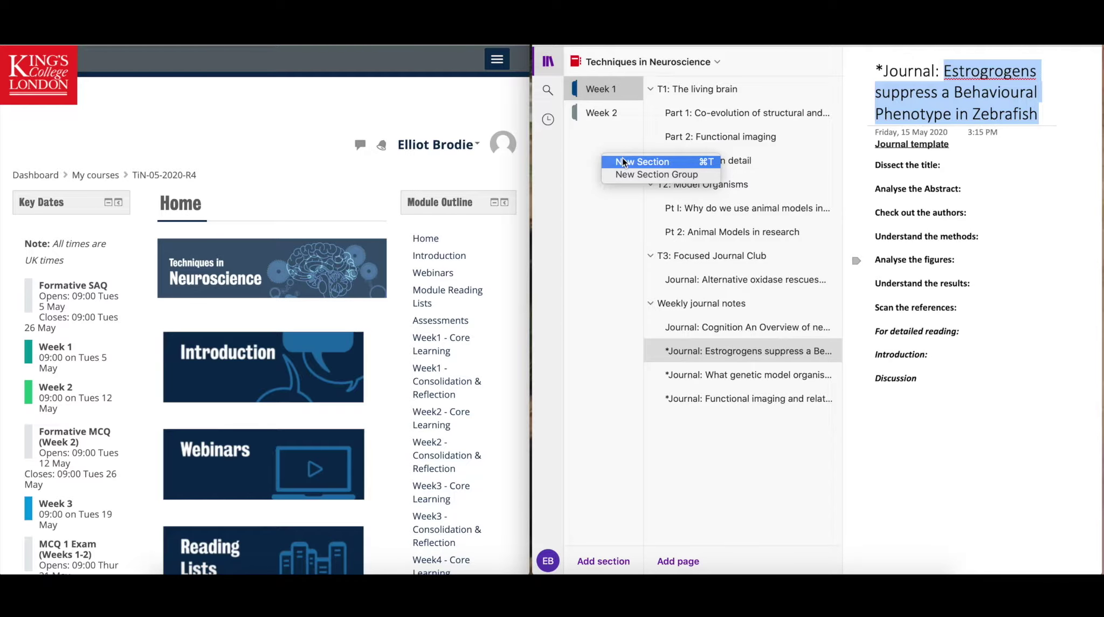
{"action": "left_click", "coordinate": [622, 157]}
{"action": "type", "text": "W"}
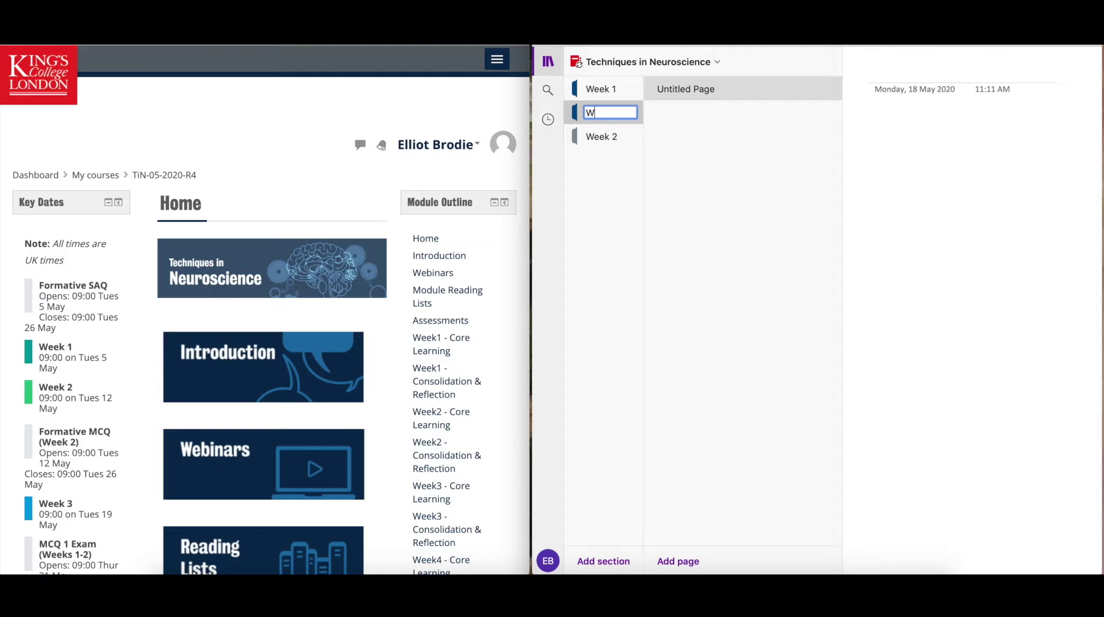
{"action": "type", "text": "eek 2a"}
{"action": "key", "text": "Return"}
{"action": "left_click_drag", "start_coordinate": [604, 112], "coordinate": [613, 156]}
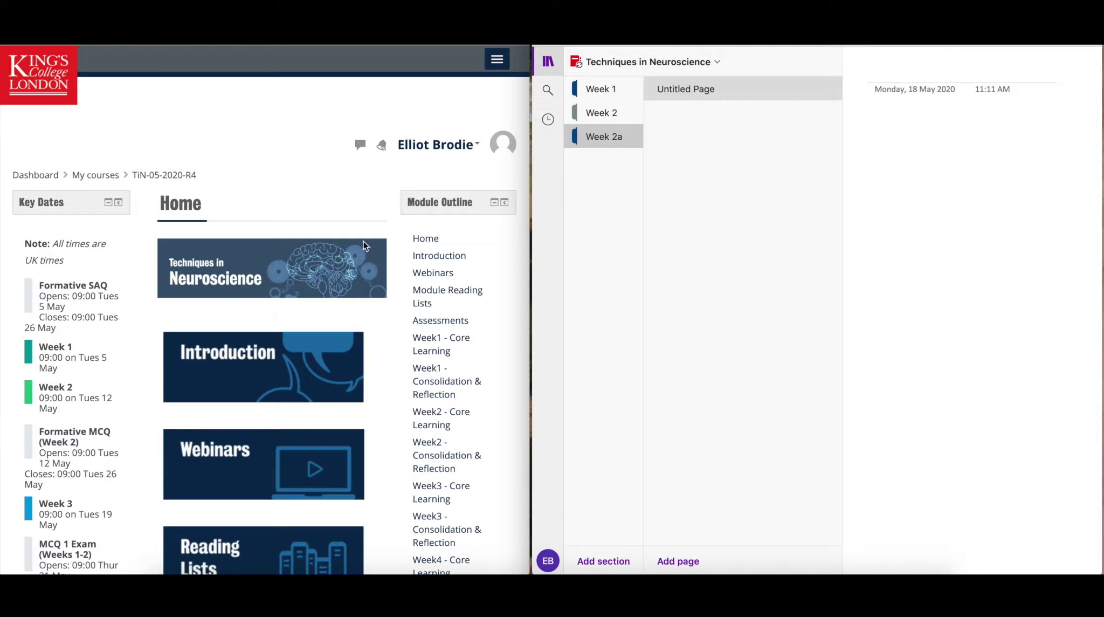
Open the course's Week 2 Core Learning content and find the Topic 1 lecture list
{"action": "left_click", "coordinate": [438, 425]}
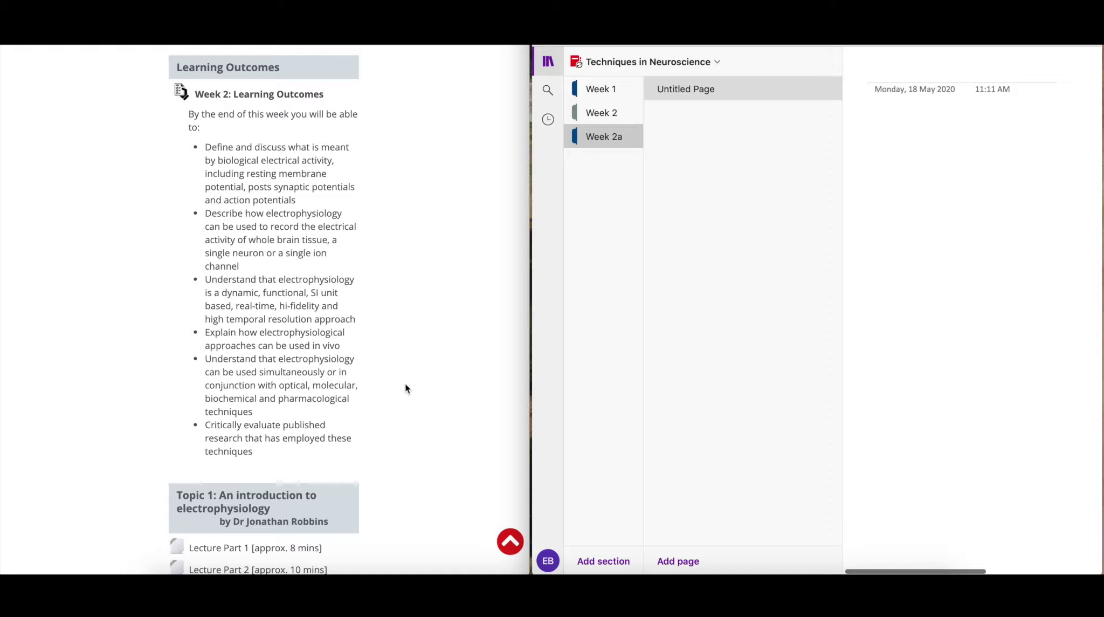
{"action": "scroll", "coordinate": [405, 387], "scroll_direction": "down", "scroll_amount": 7}
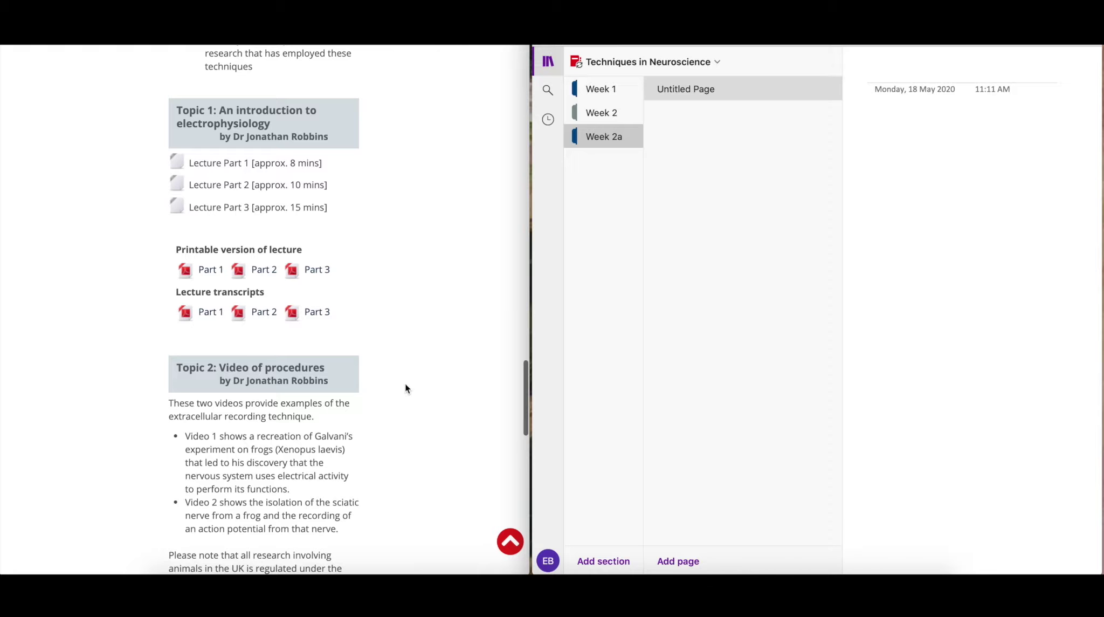
{"action": "scroll", "coordinate": [406, 388], "scroll_direction": "down", "scroll_amount": 2}
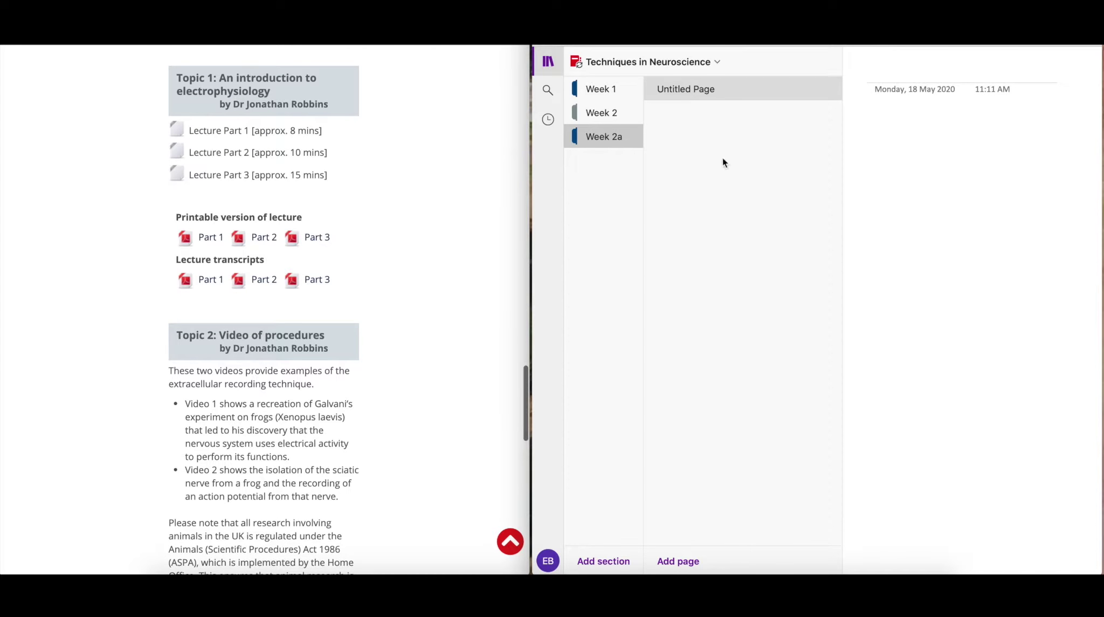
Title the untitled page in the Week 2a section "T1: An introduction to electrophysiology"
{"action": "left_click", "coordinate": [694, 87]}
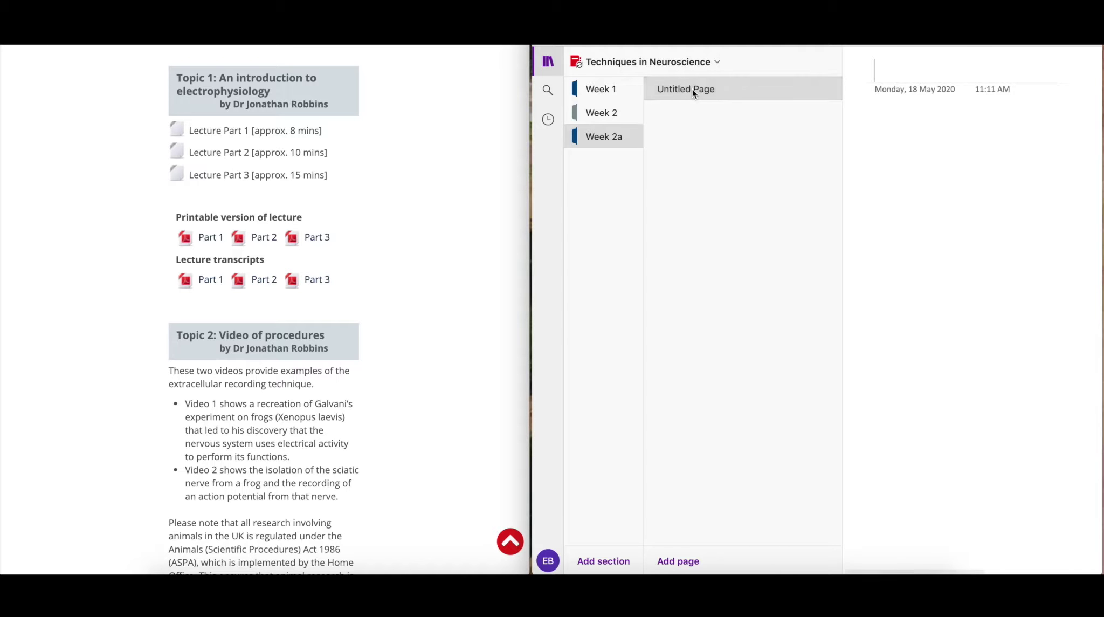
{"action": "left_click", "coordinate": [879, 71]}
{"action": "type", "text": "T1"}
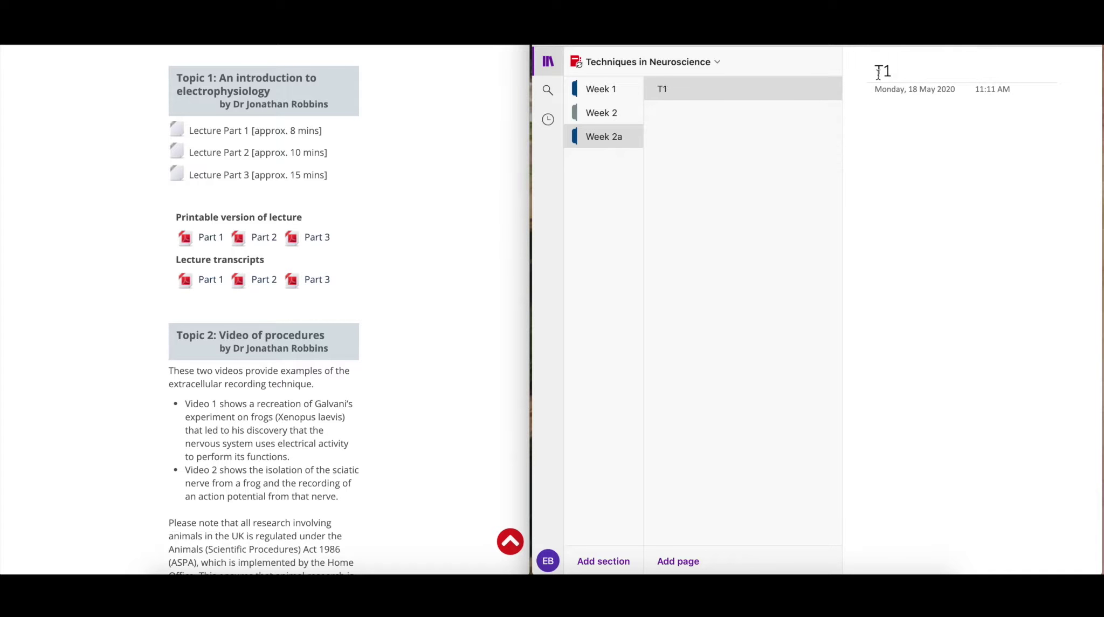
{"action": "type", "text": ": An introduction"}
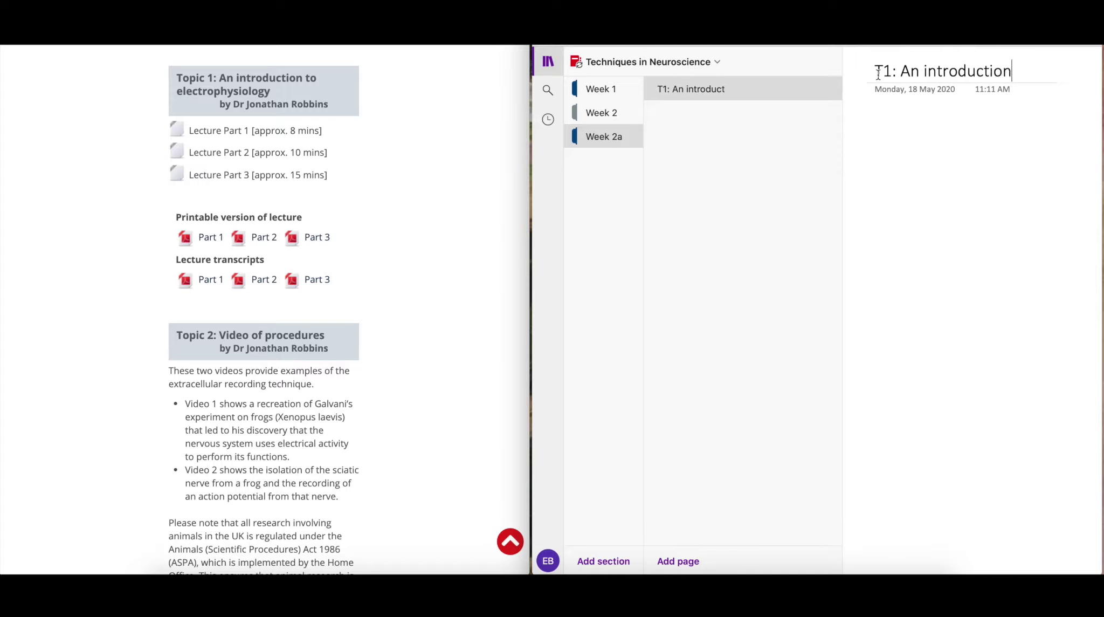
{"action": "type", "text": " to electrophysiology"}
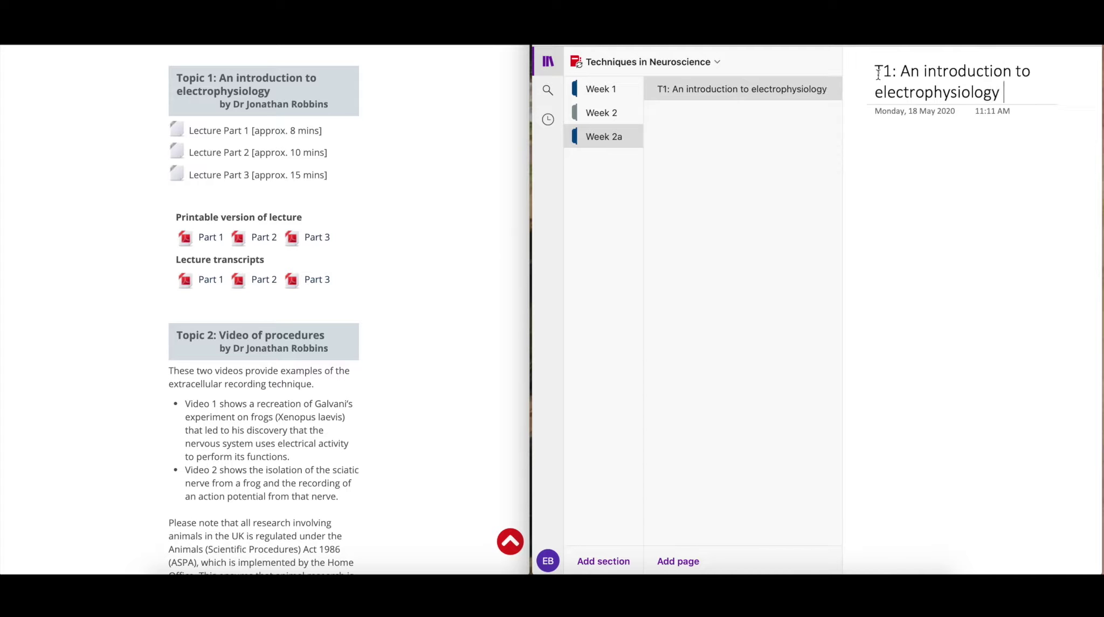
{"action": "key", "text": "Return"}
{"action": "left_click", "coordinate": [709, 141]}
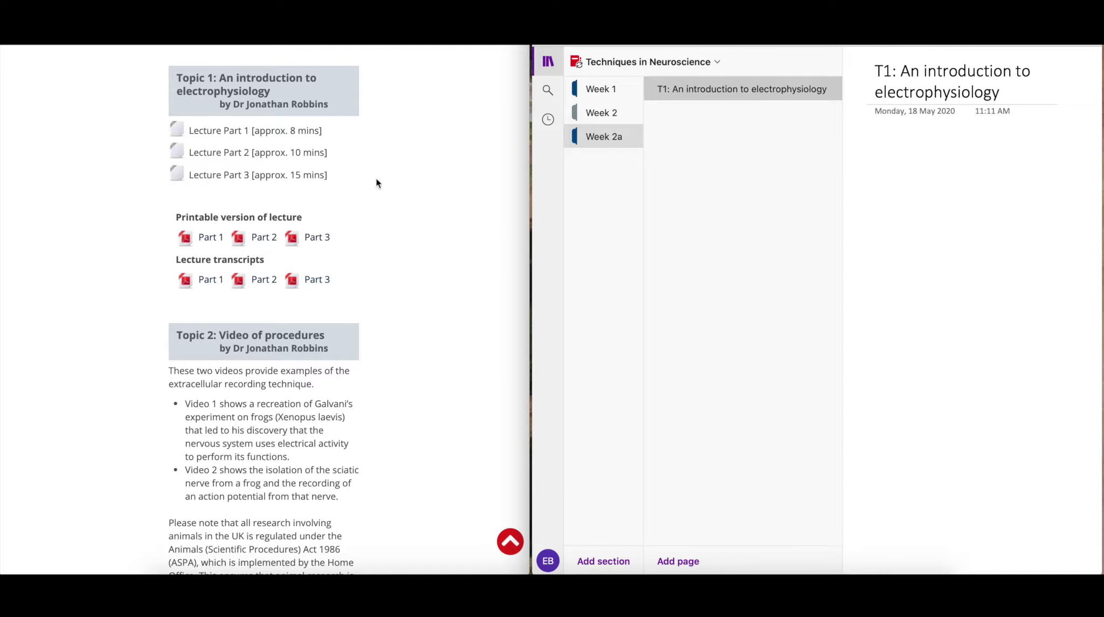
Add three new pages below the T1 page in the Week 2a section
{"action": "right_click", "coordinate": [687, 131]}
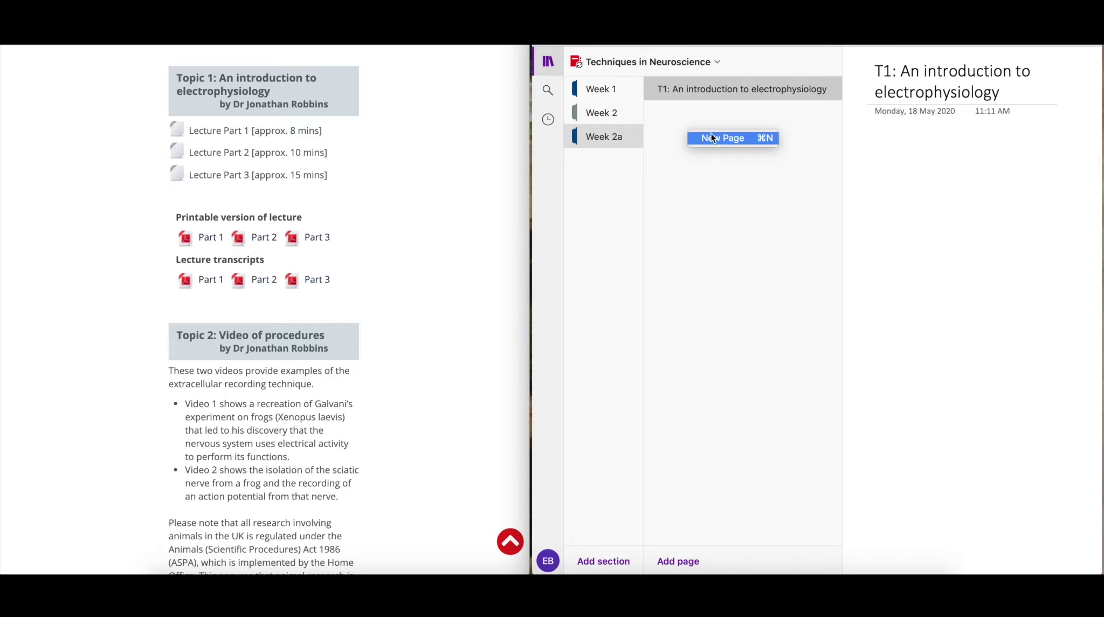
{"action": "left_click", "coordinate": [710, 132]}
{"action": "right_click", "coordinate": [701, 138]}
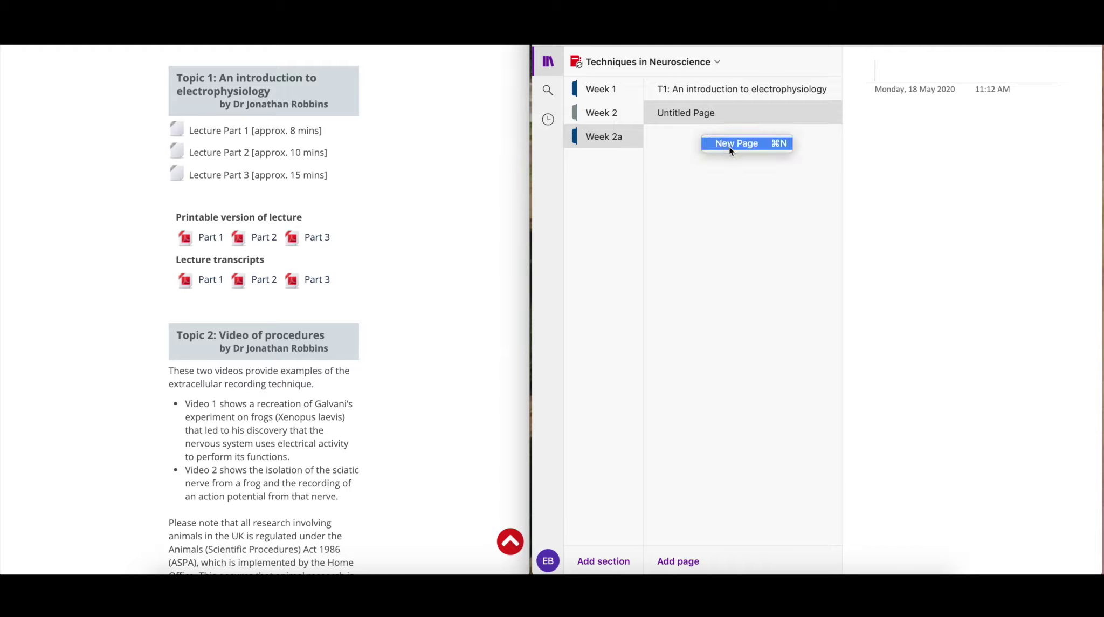
{"action": "left_click", "coordinate": [729, 144]}
{"action": "right_click", "coordinate": [719, 186]}
{"action": "left_click", "coordinate": [729, 191]}
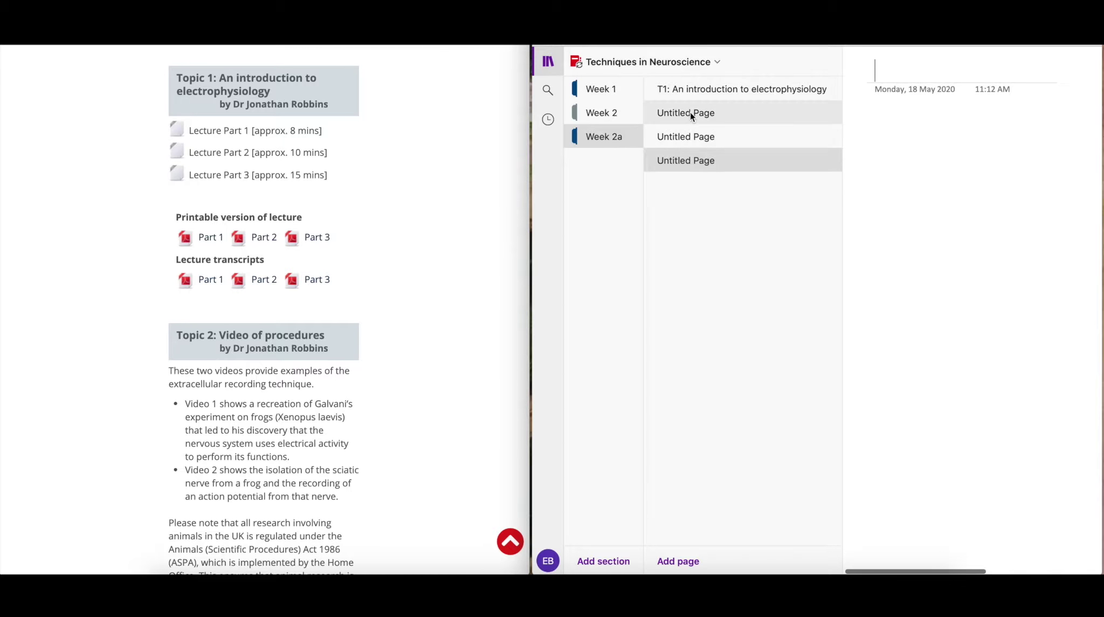
Make all three untitled pages subpages of "T1: An introduction to electrophysiology"
{"action": "right_click", "coordinate": [689, 110]}
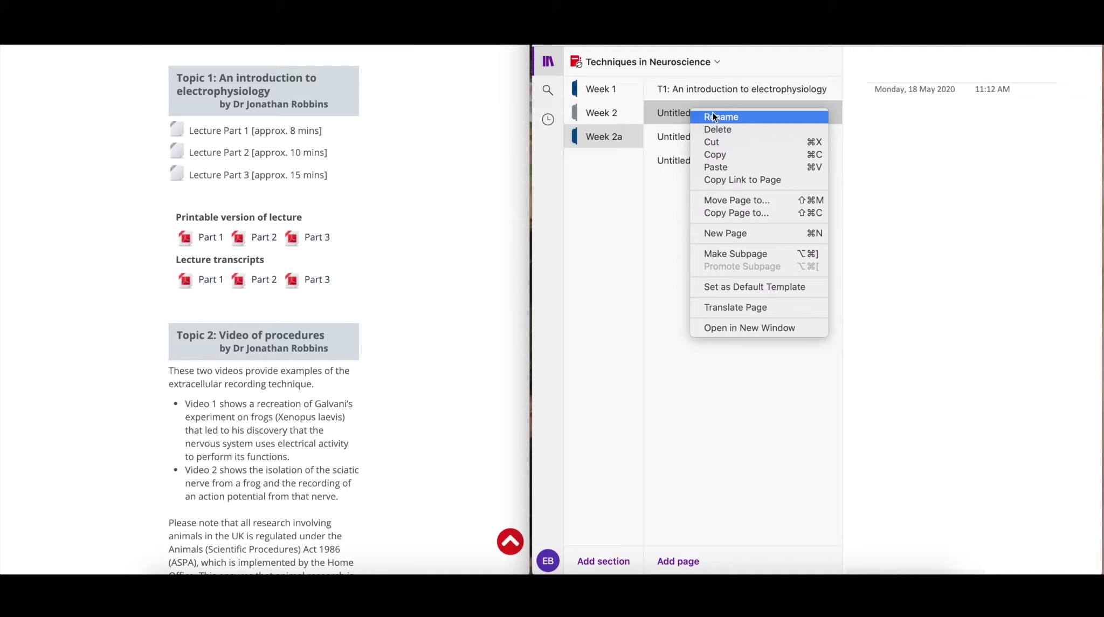
{"action": "left_click", "coordinate": [733, 254]}
{"action": "left_click", "coordinate": [702, 138]}
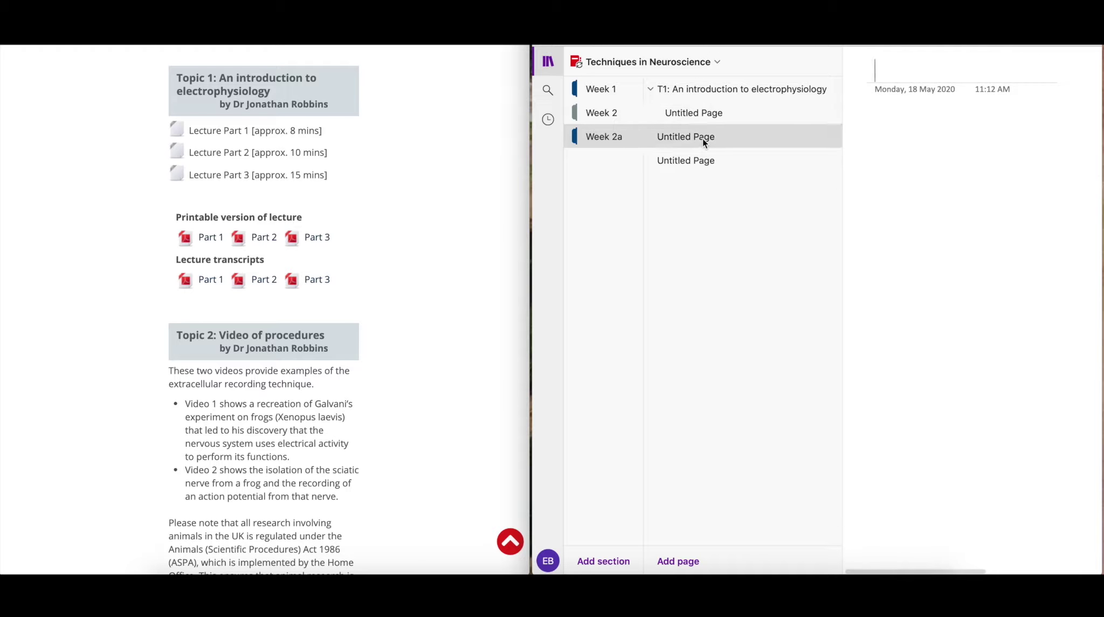
{"action": "right_click", "coordinate": [702, 138]}
{"action": "left_click", "coordinate": [751, 281]}
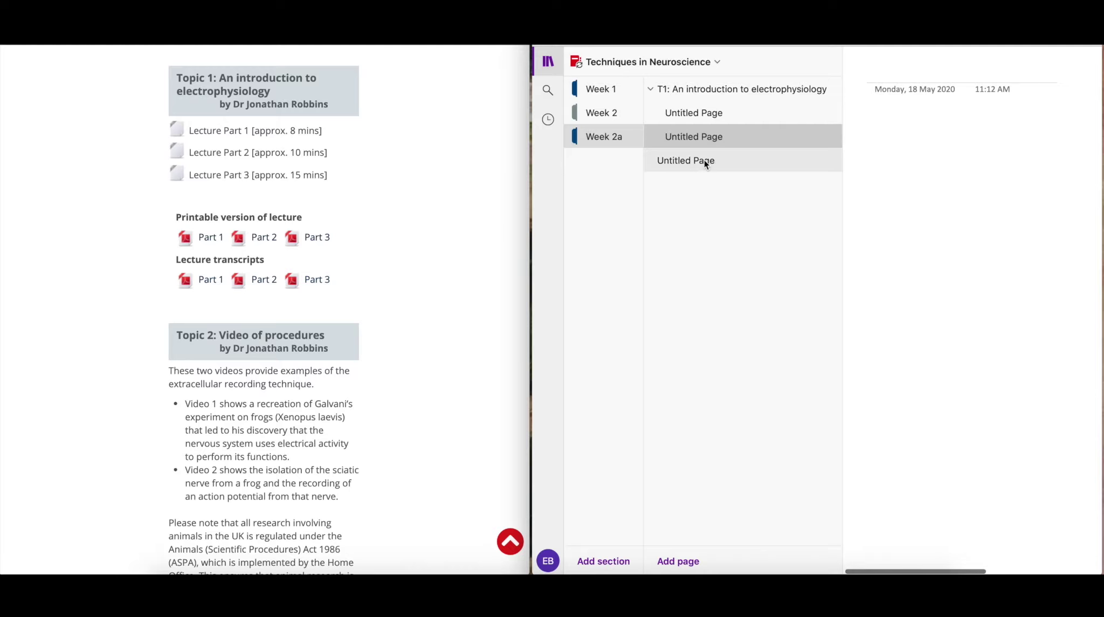
{"action": "left_click", "coordinate": [704, 160]}
{"action": "right_click", "coordinate": [704, 159]}
{"action": "left_click", "coordinate": [751, 303]}
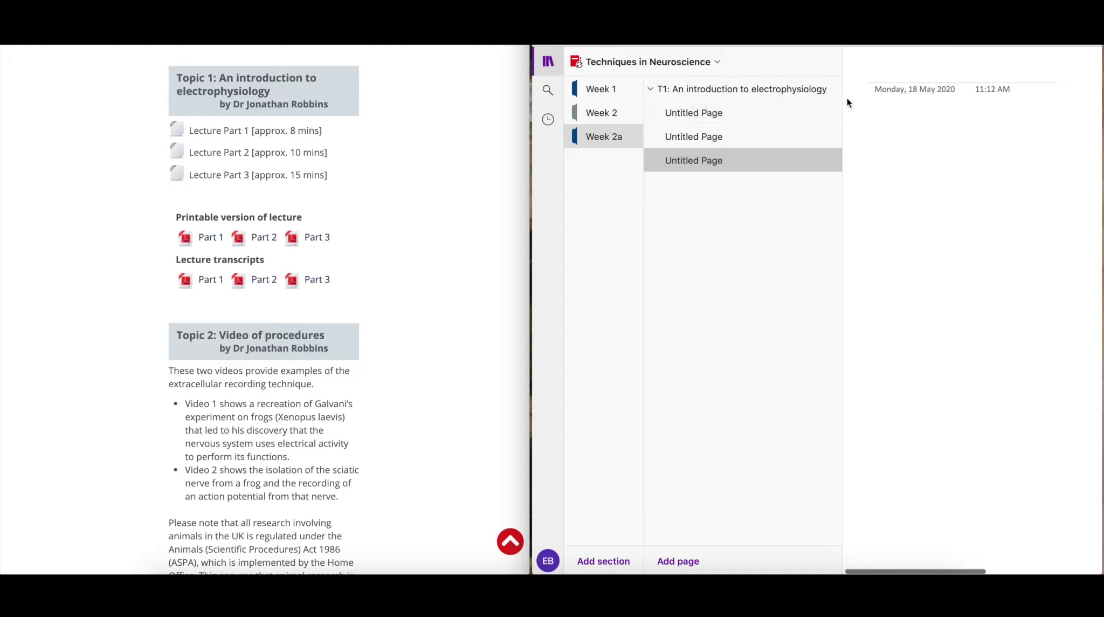
Title the three untitled subpages, in order, Lecture 1, Lecture 2 and Lecture 3
{"action": "left_click", "coordinate": [715, 112]}
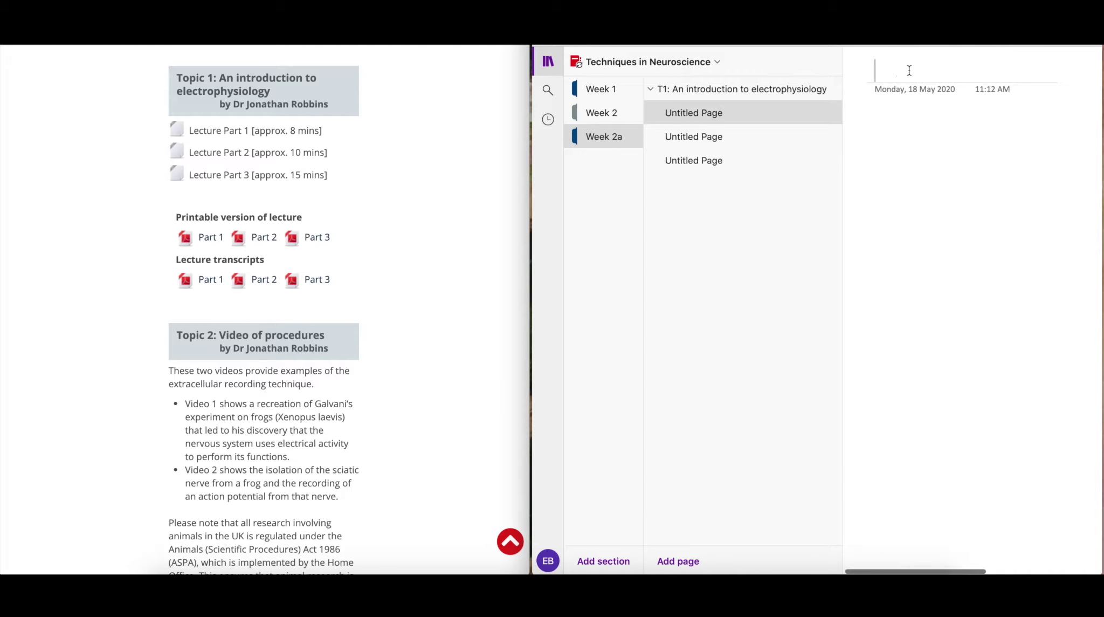
{"action": "type", "text": "Lecture 1"}
{"action": "left_click", "coordinate": [697, 136]}
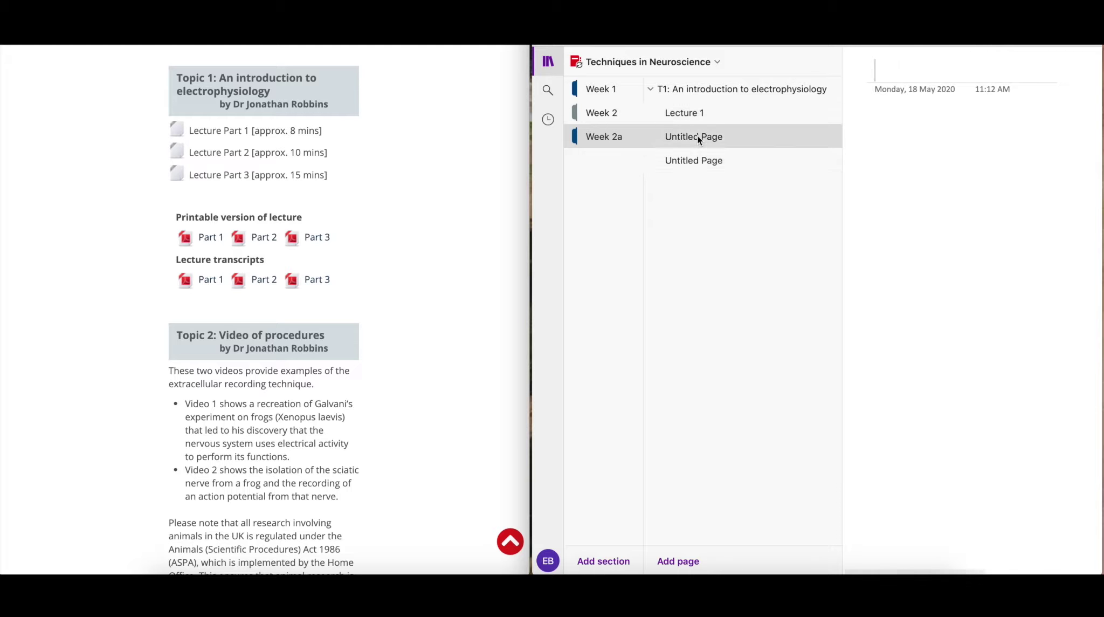
{"action": "left_click", "coordinate": [895, 74]}
{"action": "type", "text": "Lecture 2"}
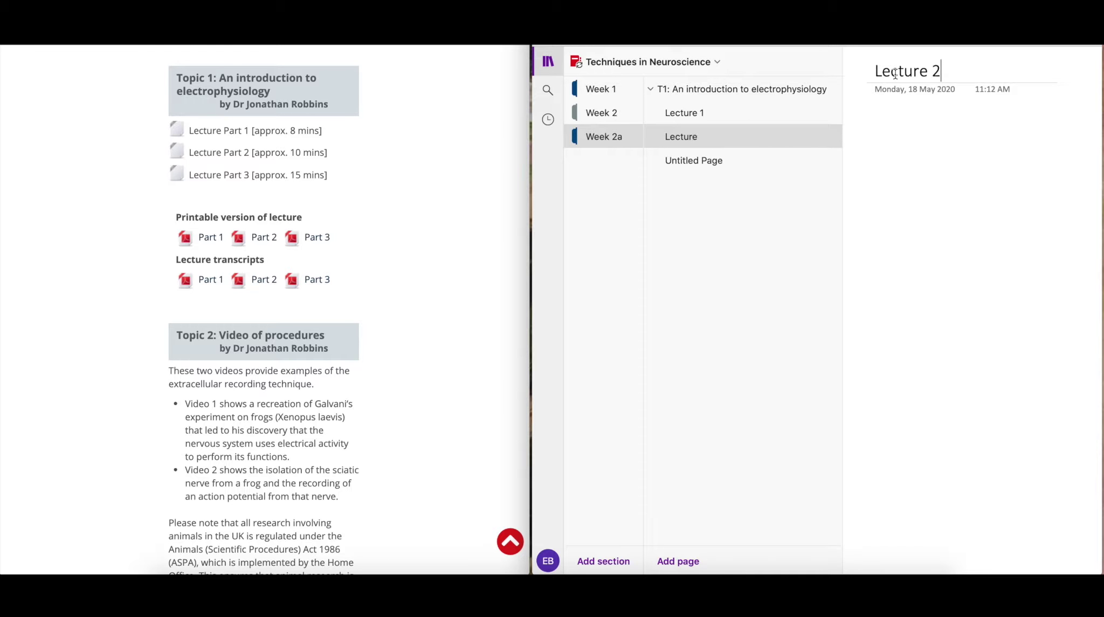
{"action": "left_click", "coordinate": [701, 161]}
{"action": "left_click", "coordinate": [897, 79]}
{"action": "type", "text": "Le"}
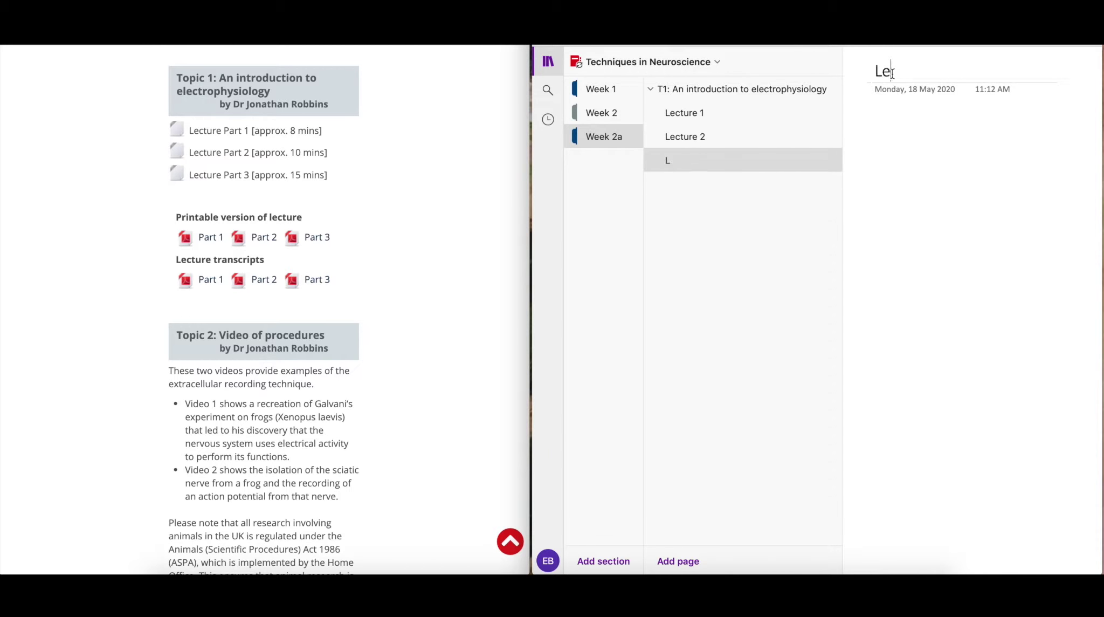
{"action": "type", "text": "cture 3"}
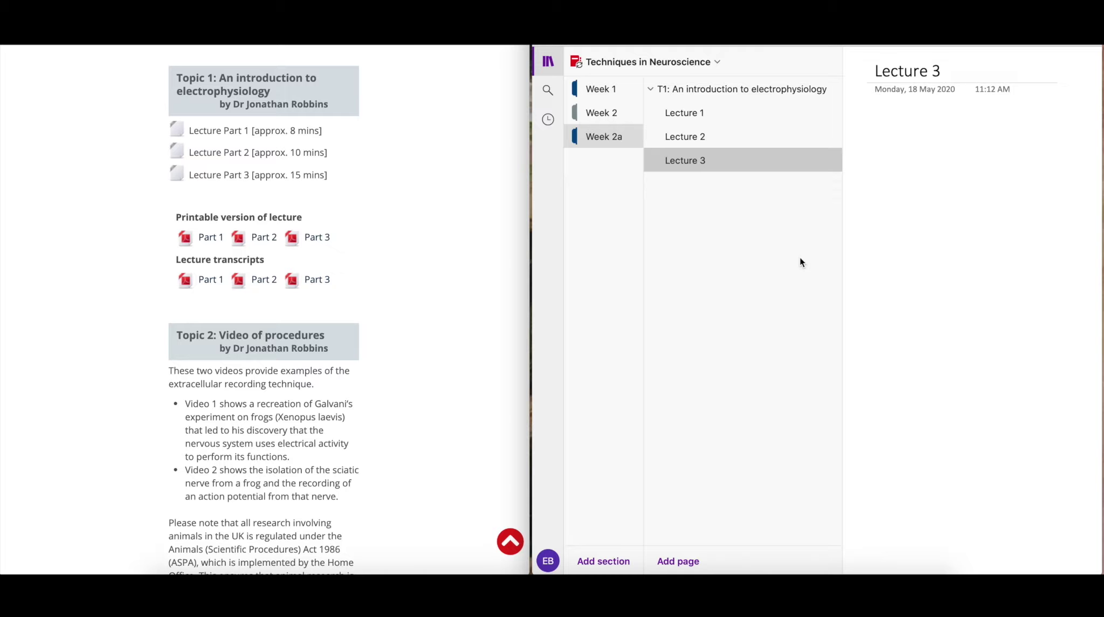
Add a page below Lecture 3, promote it to a top-level page and title it "Theories of acids and bases"
{"action": "right_click", "coordinate": [686, 222]}
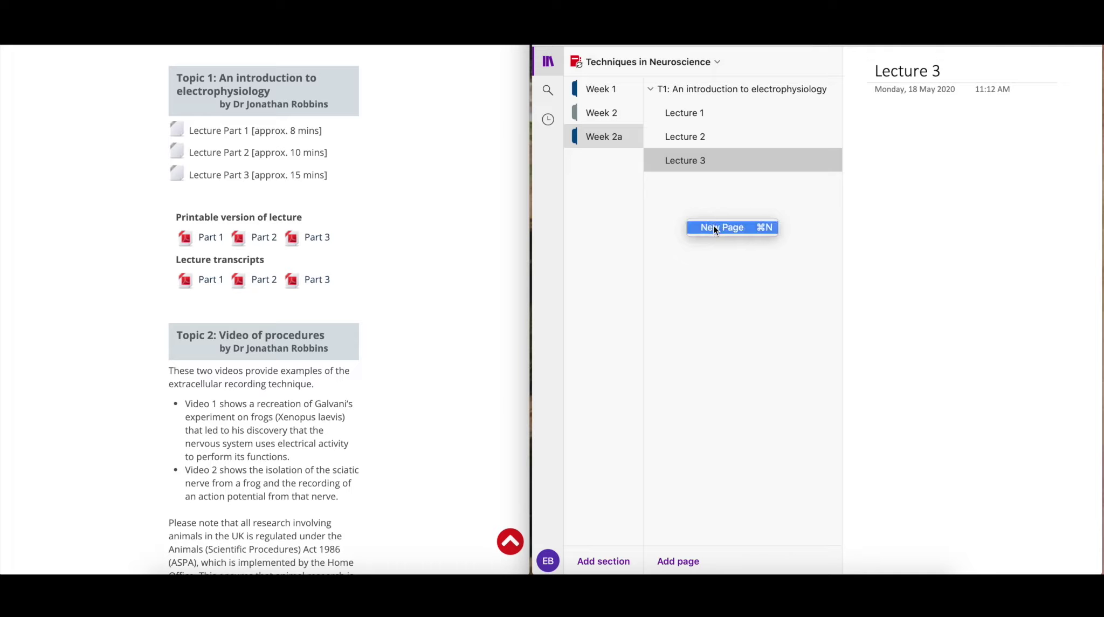
{"action": "left_click", "coordinate": [714, 227]}
{"action": "right_click", "coordinate": [700, 183]}
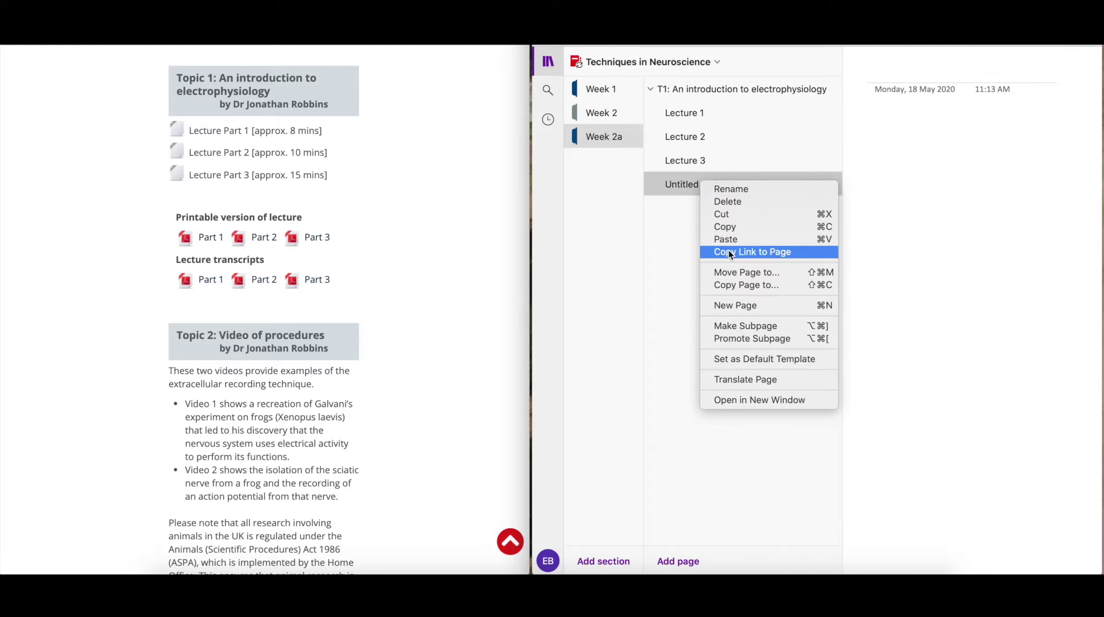
{"action": "left_click", "coordinate": [742, 338]}
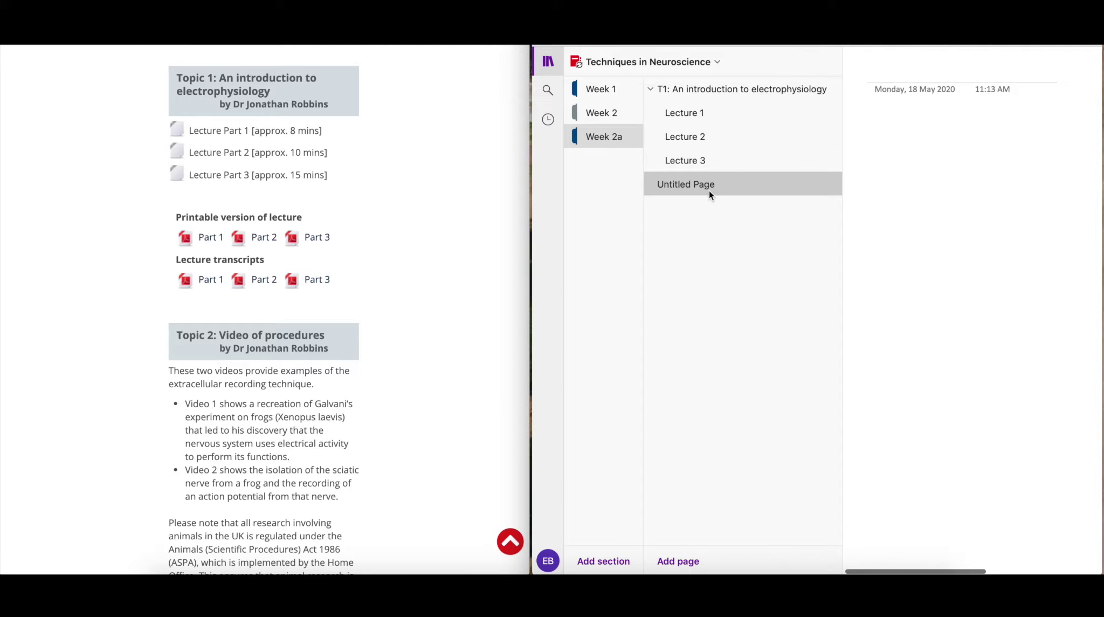
{"action": "left_click", "coordinate": [907, 63]}
{"action": "type", "text": "Theories of acids and bases"}
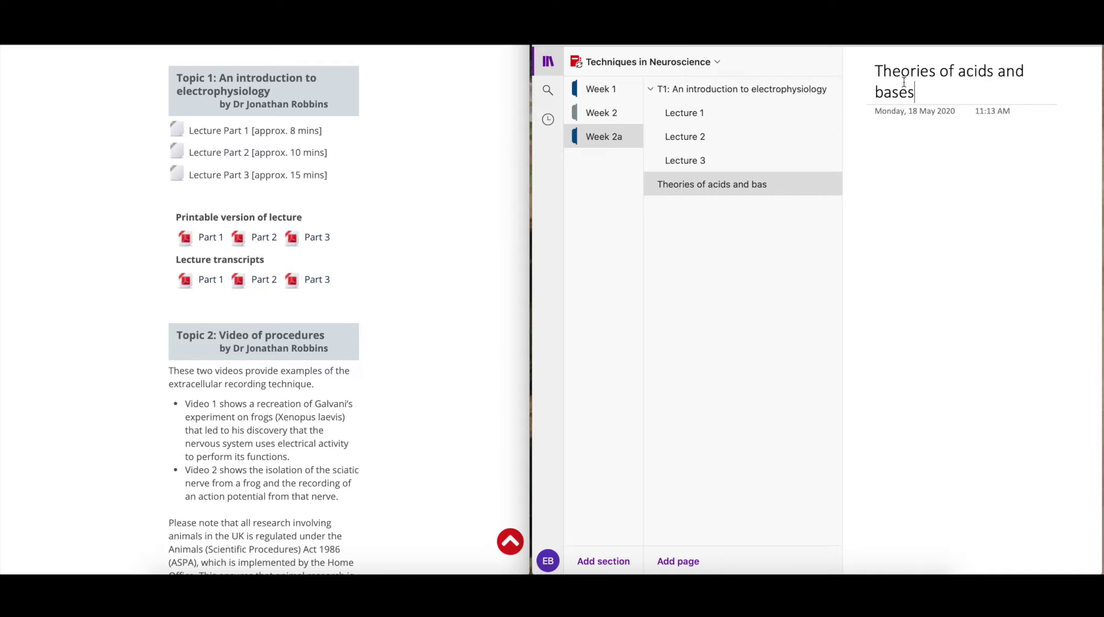
Add three new pages below the "Theories of acids and bases" page
{"action": "right_click", "coordinate": [744, 221]}
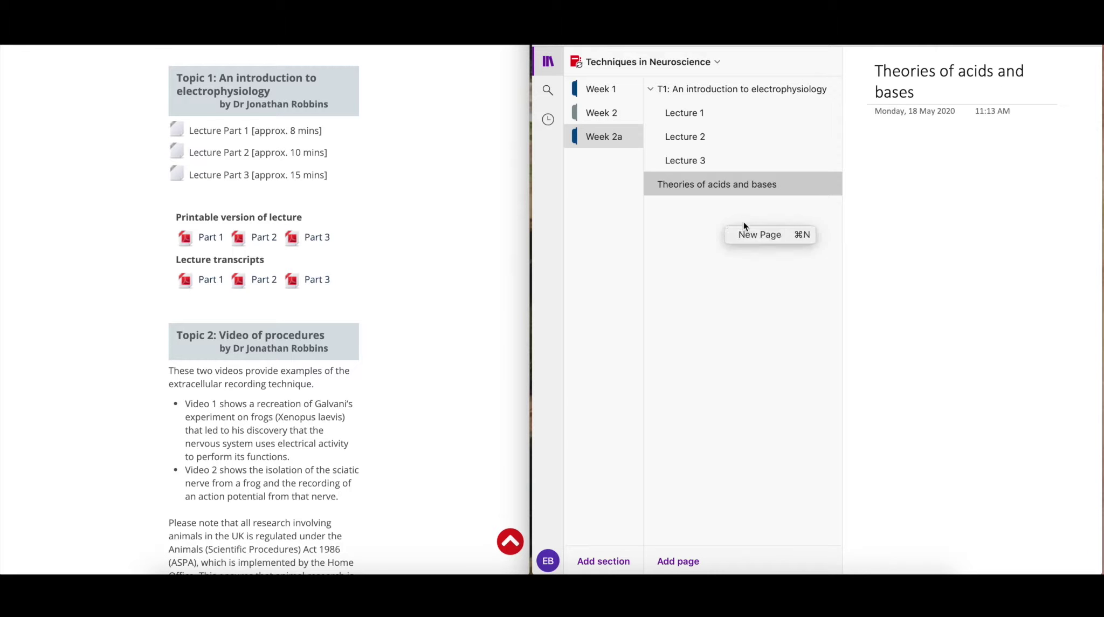
{"action": "left_click", "coordinate": [756, 234]}
{"action": "right_click", "coordinate": [697, 230]}
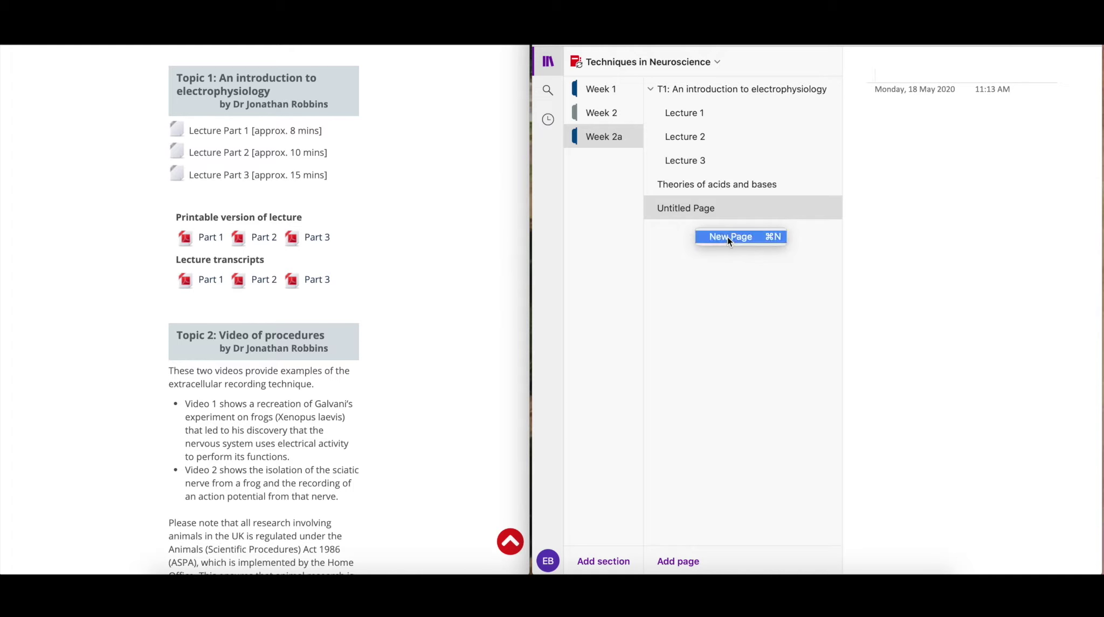
{"action": "left_click", "coordinate": [727, 236]}
{"action": "right_click", "coordinate": [705, 253]}
{"action": "left_click", "coordinate": [735, 263]}
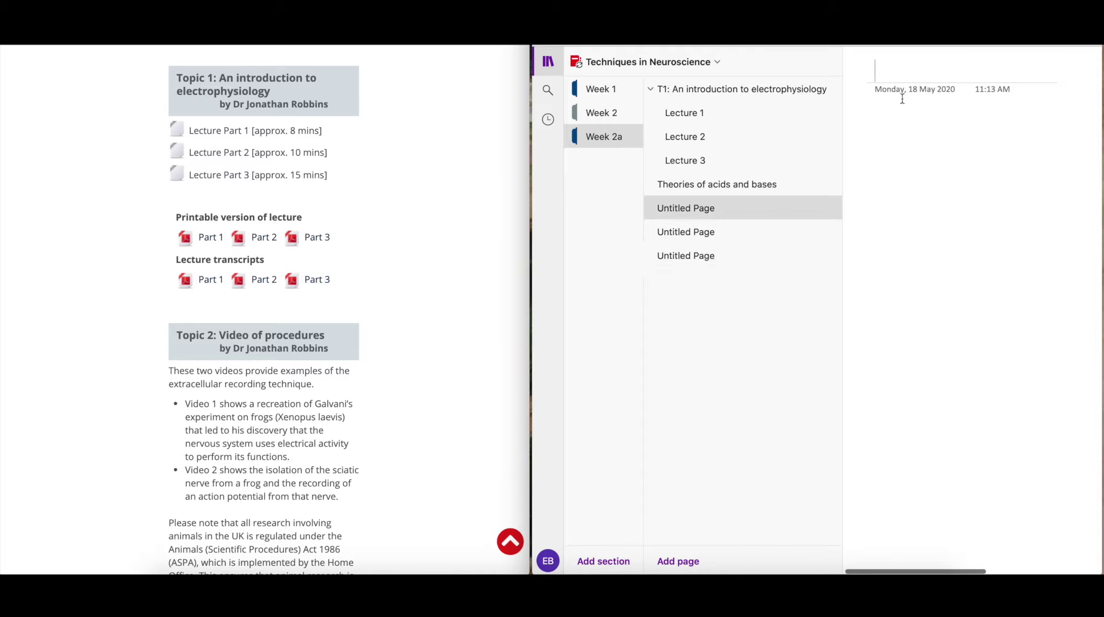
Title the first two untitled pages Notes and Worksheets, and delete the remaining untitled page
{"action": "type", "text": "Notes"}
{"action": "left_click", "coordinate": [715, 230]}
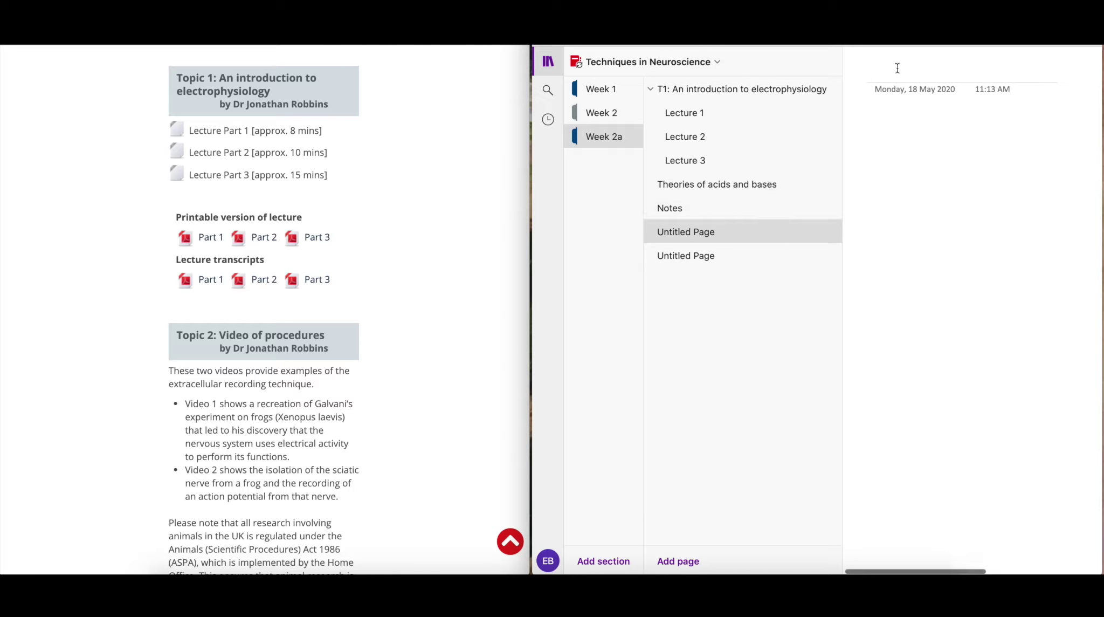
{"action": "type", "text": "Worksheets"}
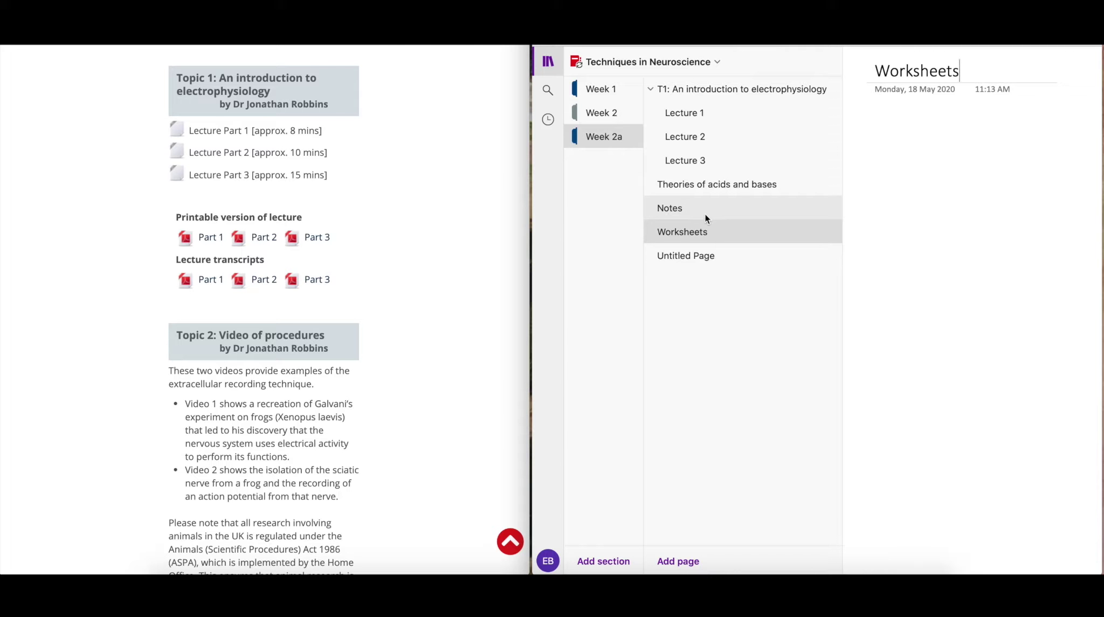
{"action": "left_click", "coordinate": [712, 252]}
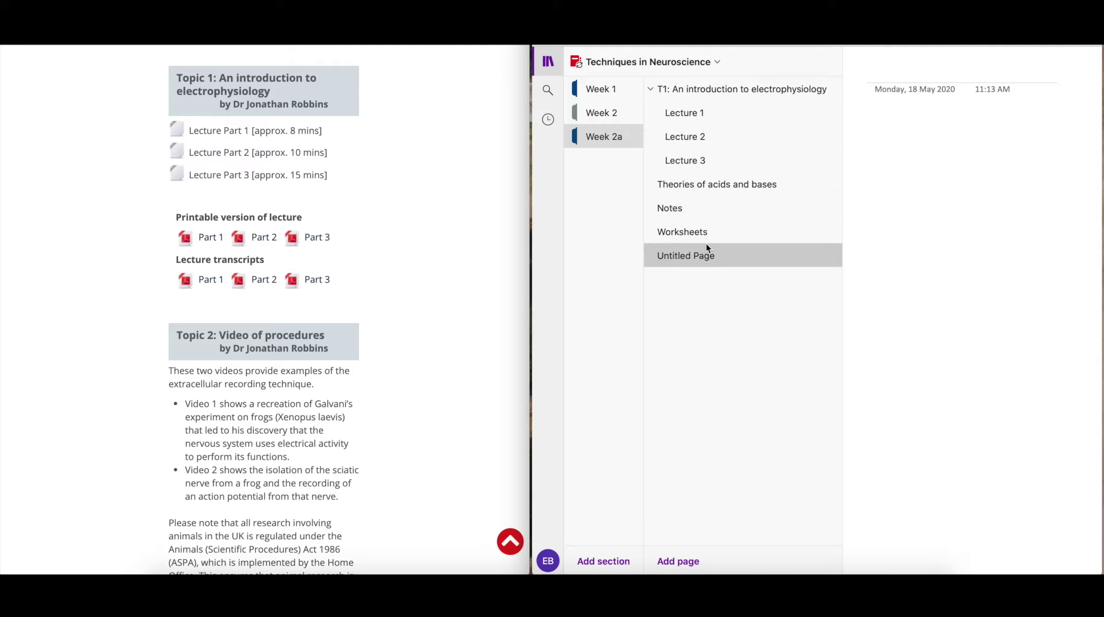
{"action": "left_click", "coordinate": [706, 242]}
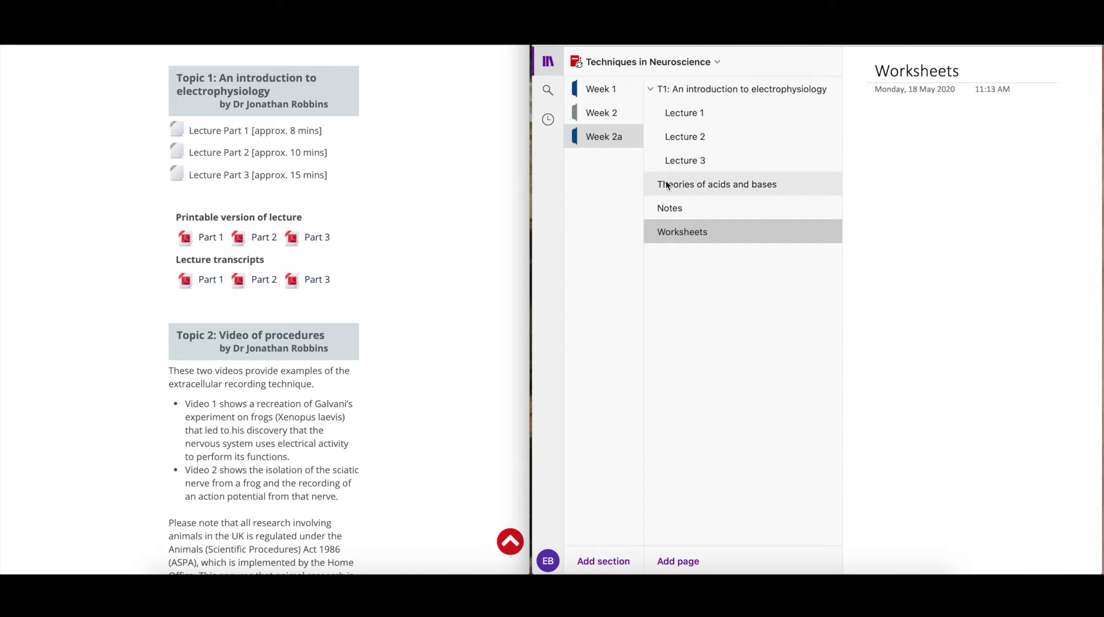
Make the Notes and Worksheets pages subpages of "Theories of acids and bases"
{"action": "right_click", "coordinate": [664, 211]}
{"action": "left_click", "coordinate": [712, 353]}
{"action": "left_click", "coordinate": [704, 236]}
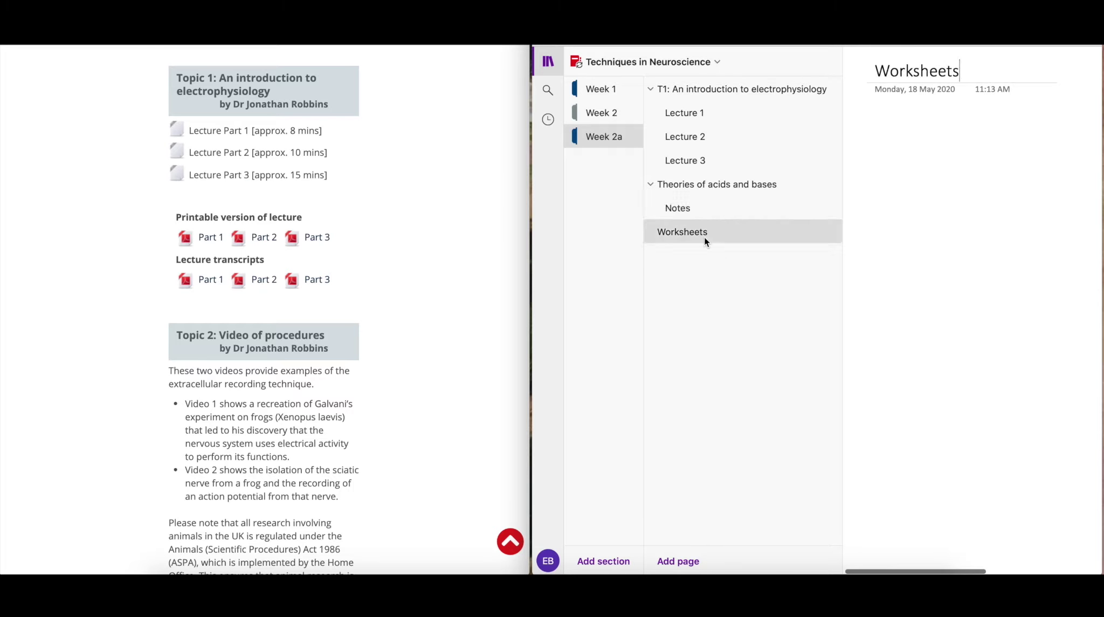
{"action": "right_click", "coordinate": [704, 237]}
{"action": "left_click", "coordinate": [752, 381]}
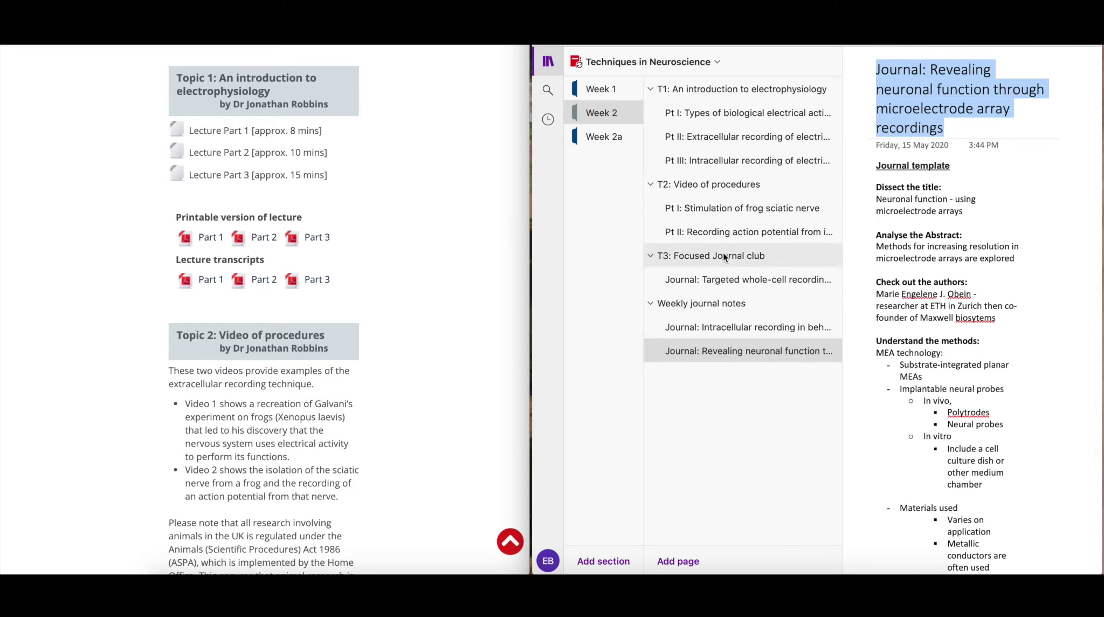
Look through the Week 2 section's pages, from the weekly journal notes back to "T1: An introduction to electrophysiology"
{"action": "left_click", "coordinate": [713, 325]}
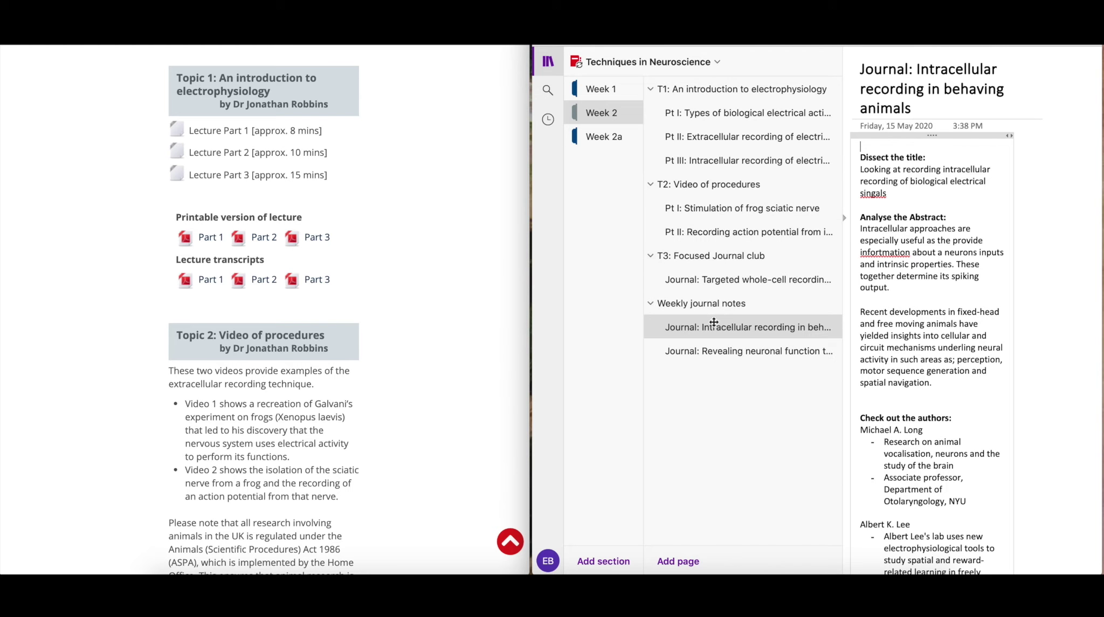
{"action": "left_click", "coordinate": [707, 303]}
{"action": "left_click", "coordinate": [736, 279]}
{"action": "left_click", "coordinate": [737, 255]}
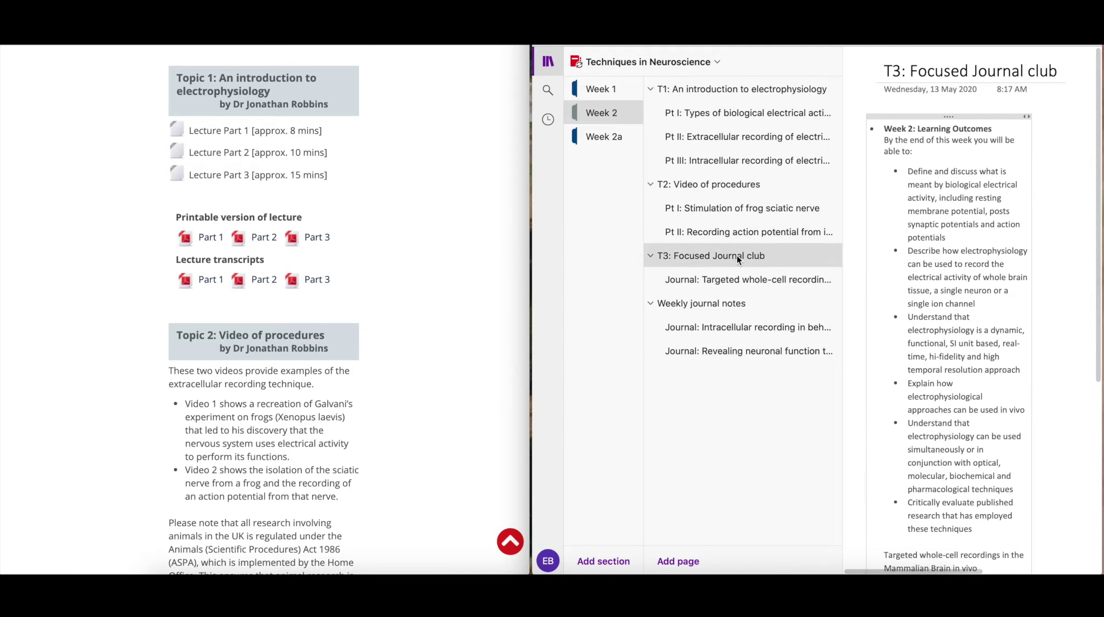
{"action": "left_click", "coordinate": [723, 232]}
{"action": "left_click", "coordinate": [706, 251]}
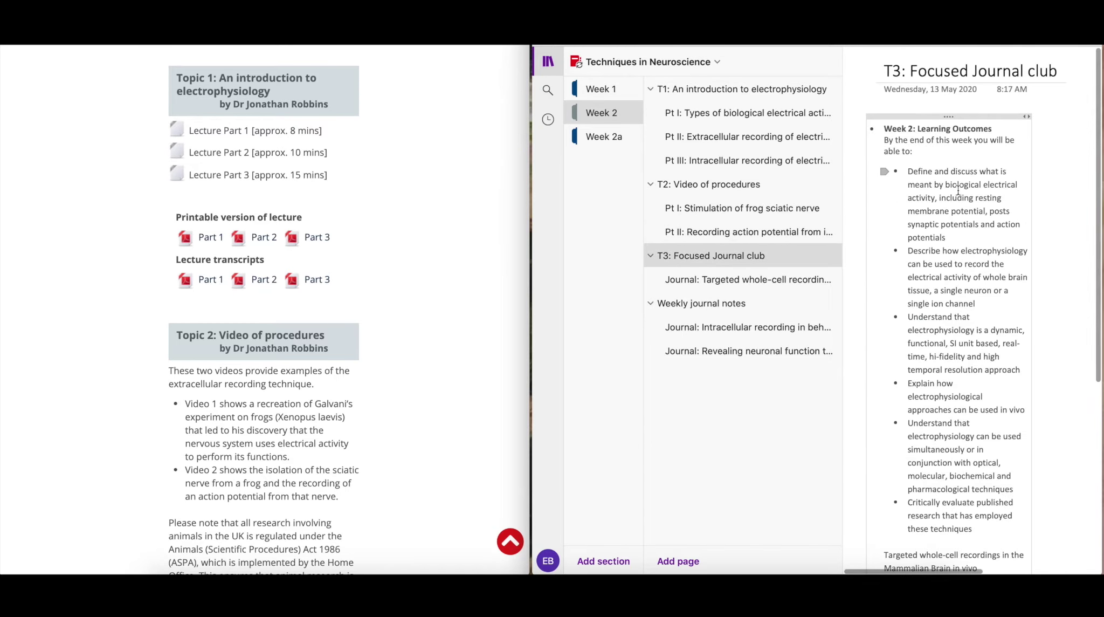
{"action": "left_click", "coordinate": [748, 232]}
{"action": "left_click", "coordinate": [748, 209]}
{"action": "left_click", "coordinate": [743, 184]}
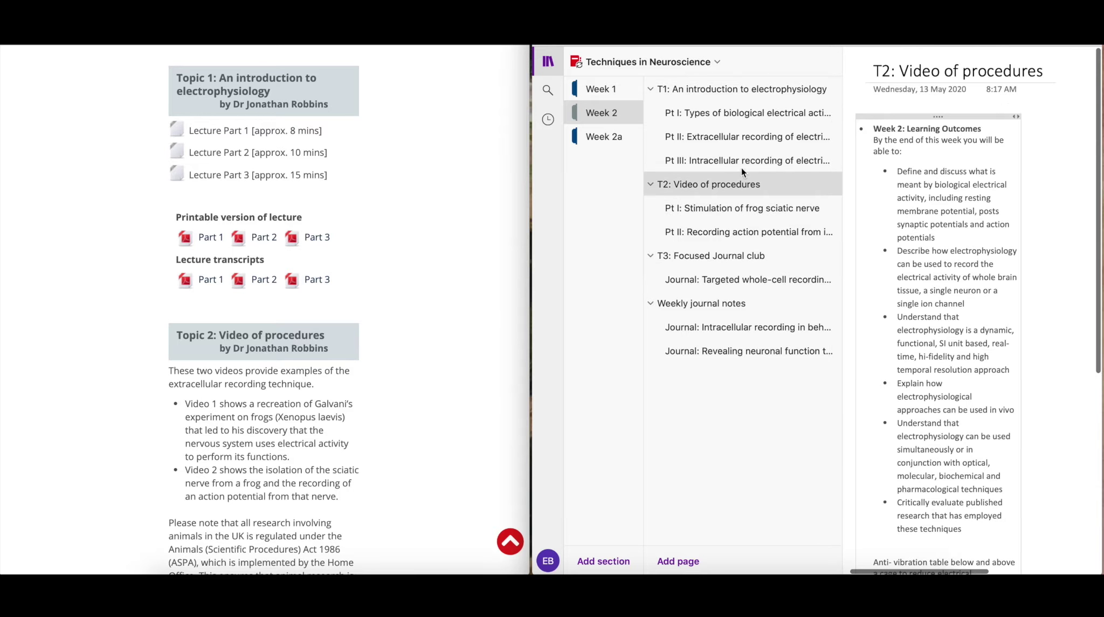
{"action": "left_click", "coordinate": [741, 160]}
{"action": "left_click", "coordinate": [741, 136]}
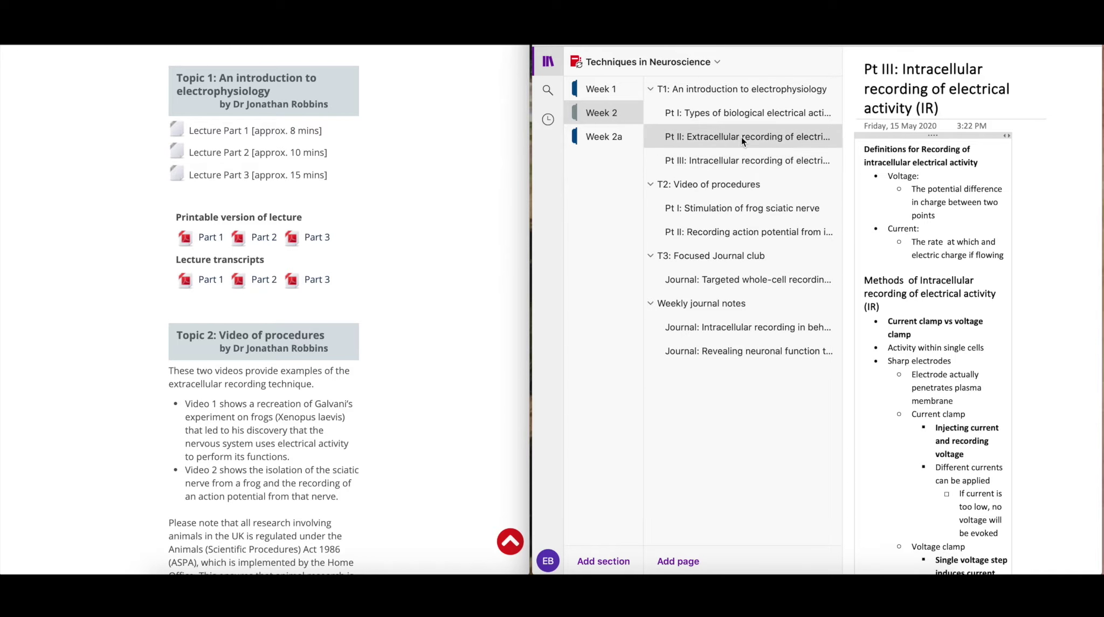
{"action": "left_click", "coordinate": [739, 122]}
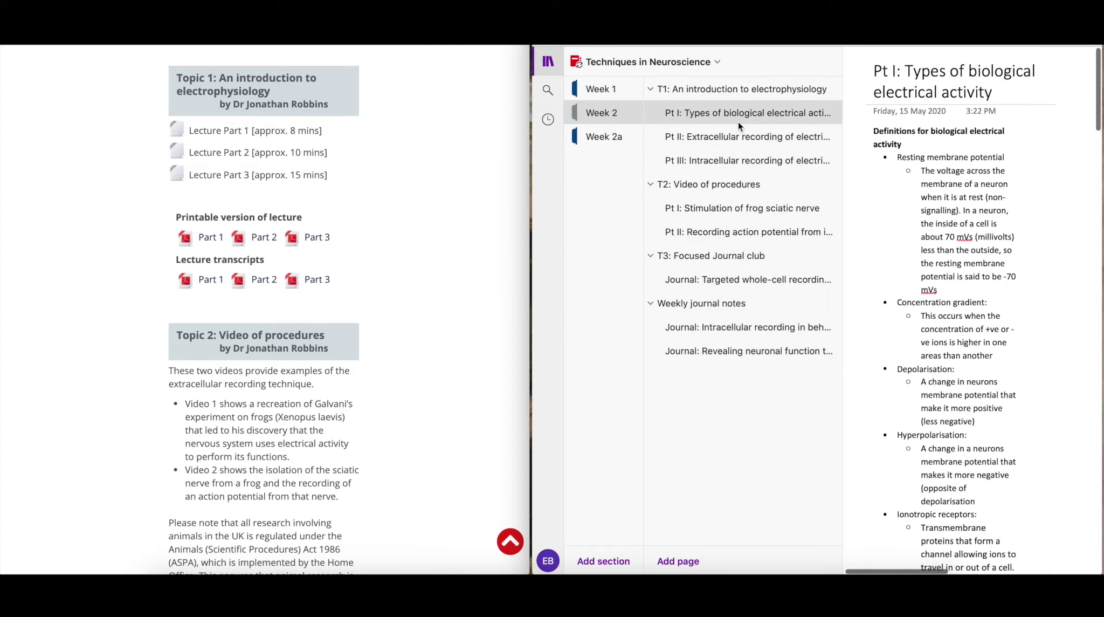
{"action": "left_click", "coordinate": [726, 91]}
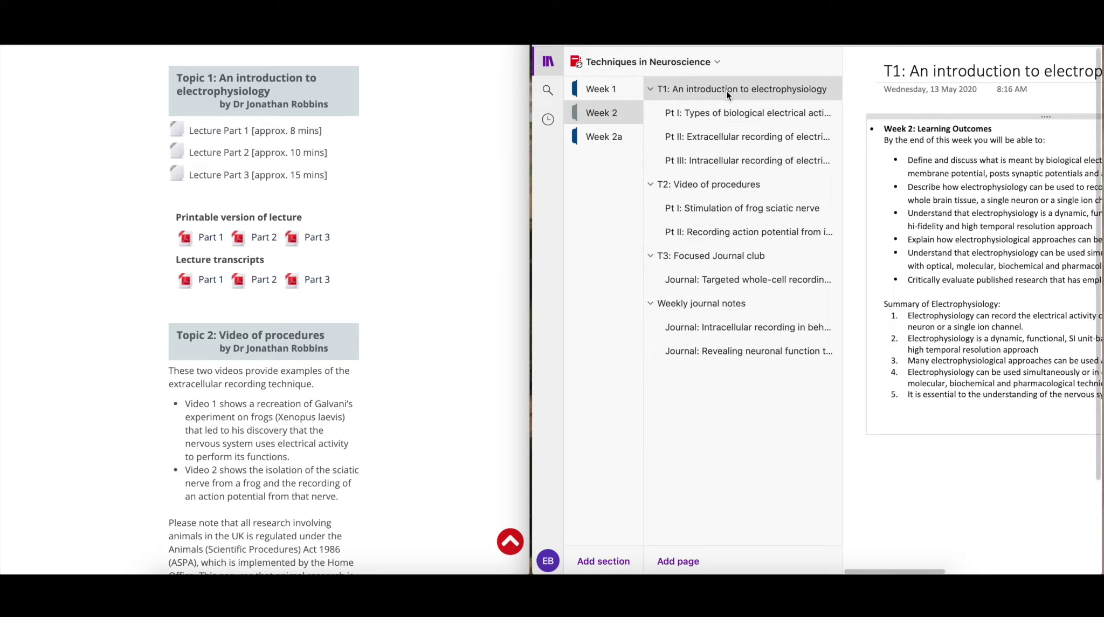
Return to the Week 2 section after viewing Week 2a, and widen the notebook window to span nearly the full screen
{"action": "left_click", "coordinate": [604, 136]}
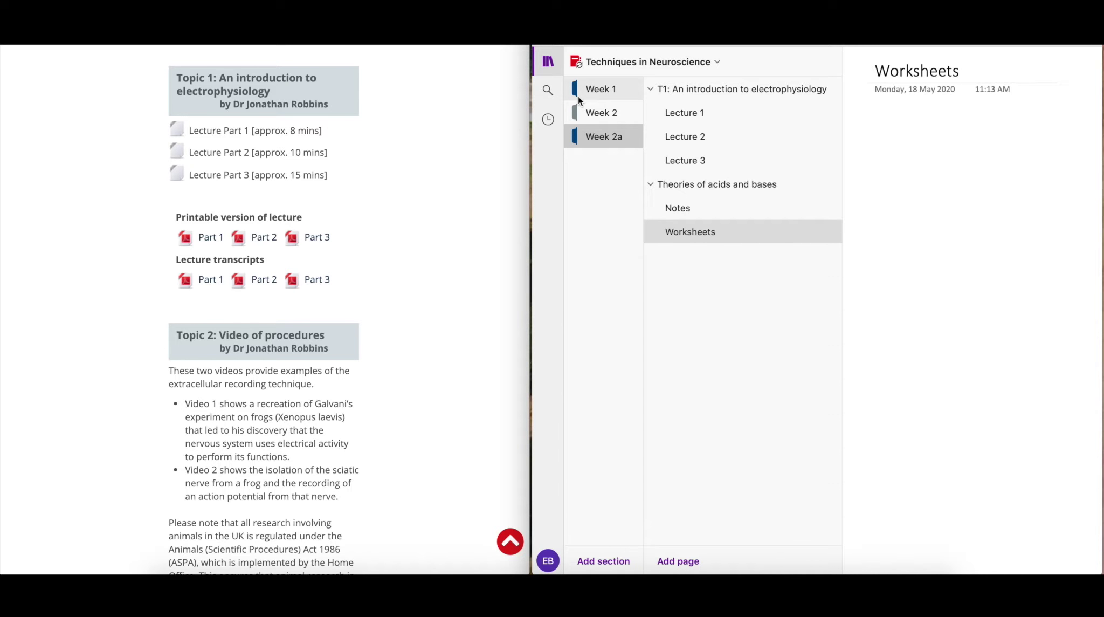
{"action": "left_click", "coordinate": [598, 114]}
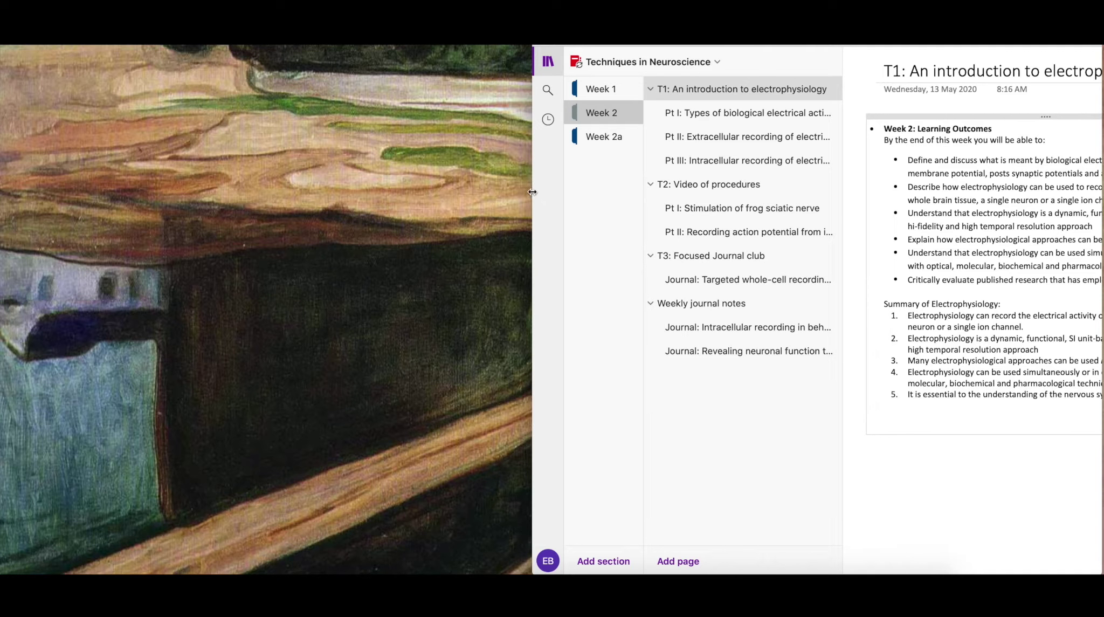
{"action": "left_click_drag", "start_coordinate": [532, 192], "coordinate": [8, 191]}
View the Week 2a lecture subpages and compare them with the "T1: An introduction to electrophysiology" page in Week 2
{"action": "left_click", "coordinate": [74, 136]}
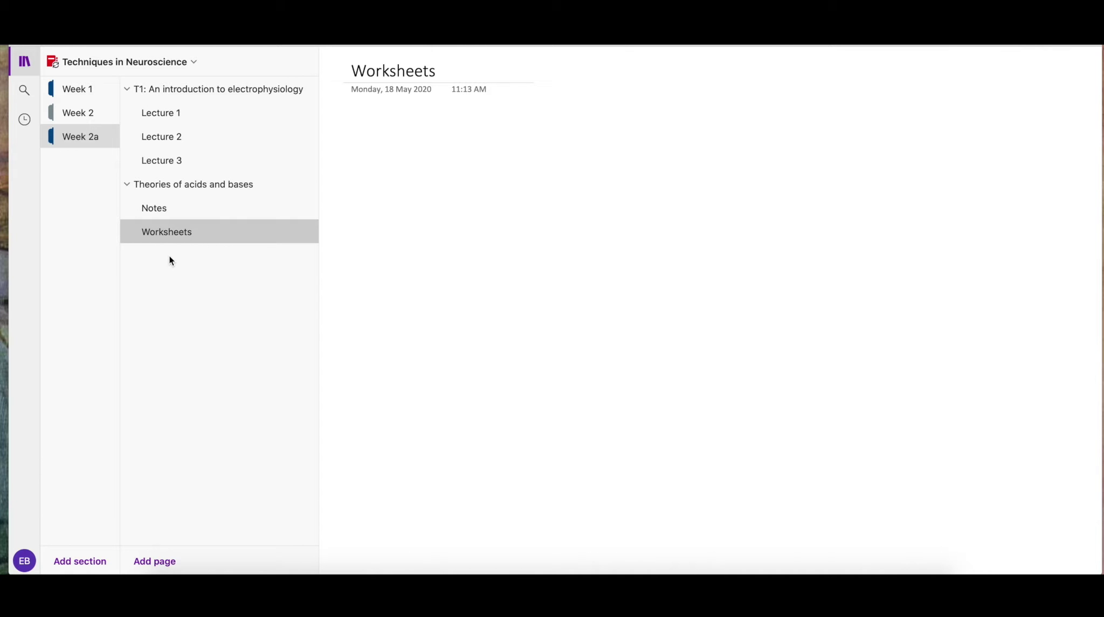
{"action": "left_click", "coordinate": [159, 154]}
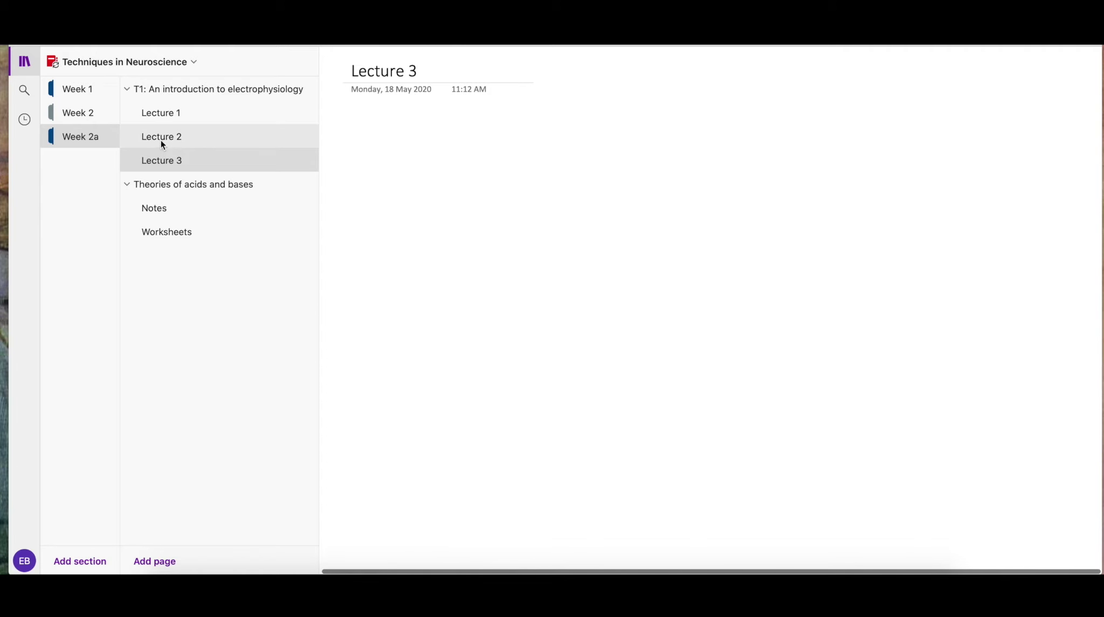
{"action": "left_click", "coordinate": [162, 135]}
{"action": "left_click", "coordinate": [161, 114]}
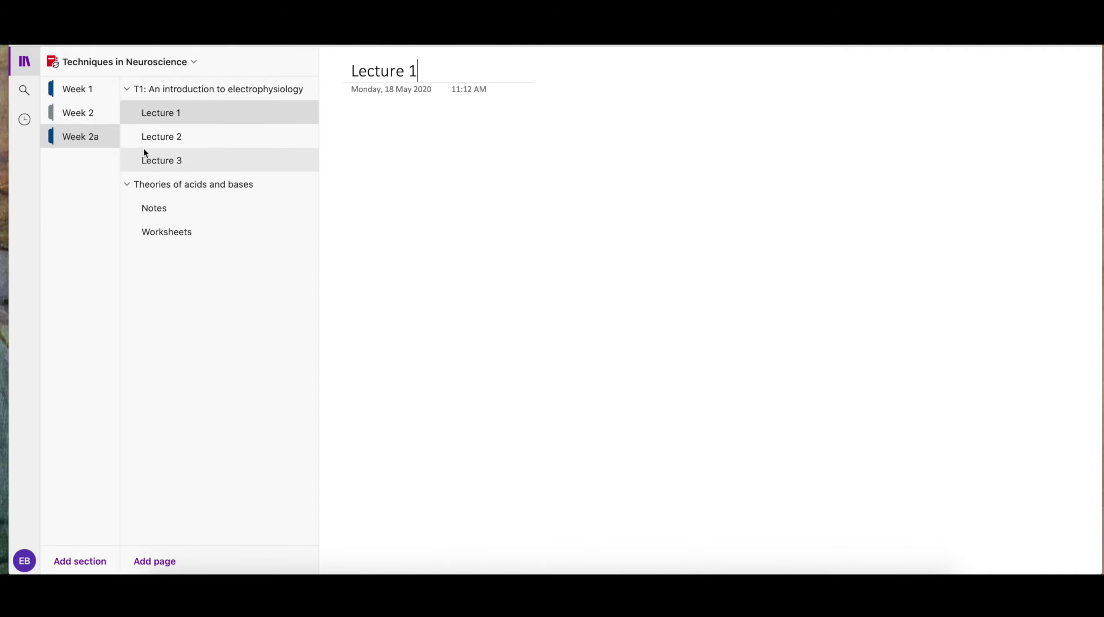
{"action": "left_click", "coordinate": [89, 113]}
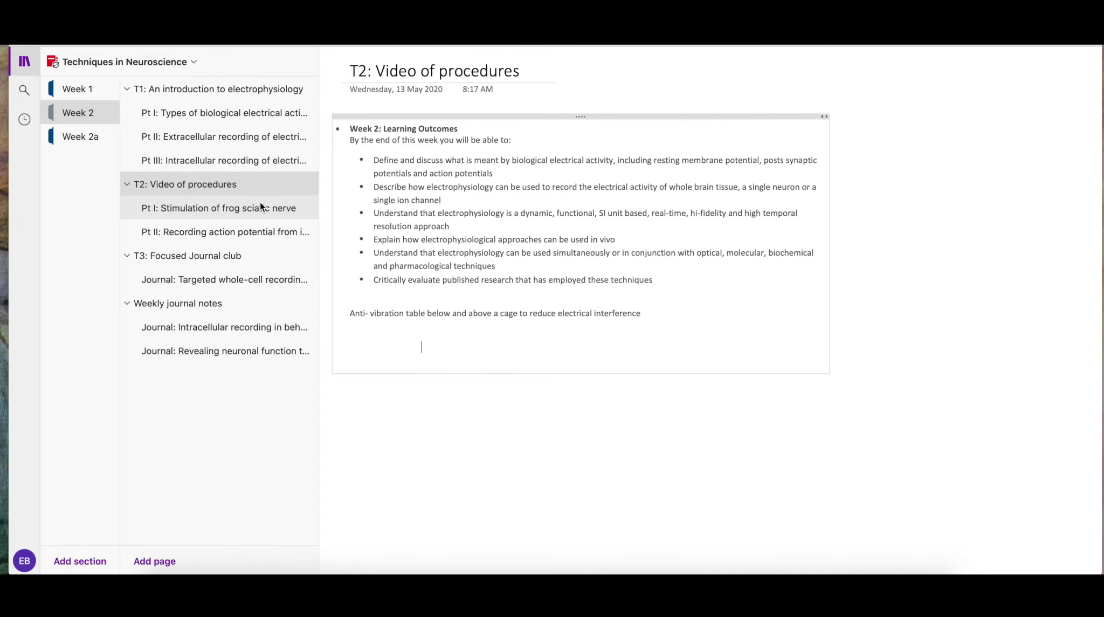
{"action": "left_click", "coordinate": [162, 94]}
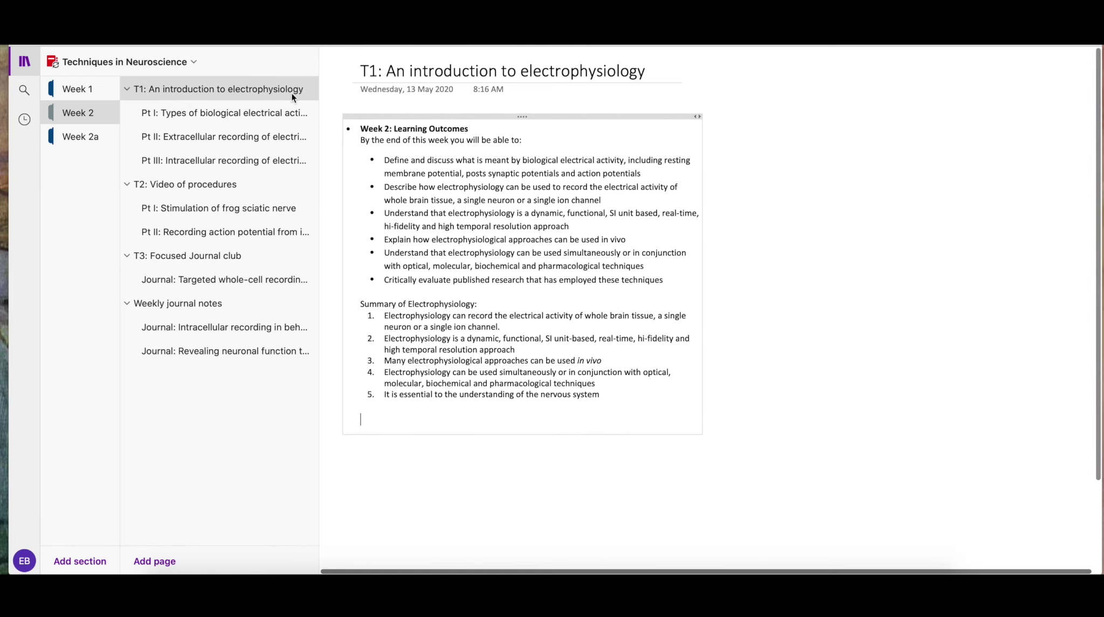
Add the text "Objectives:" to Week 2a's "Theories of acids and bases" page, and view its Notes and Worksheets subpages
{"action": "left_click", "coordinate": [87, 137]}
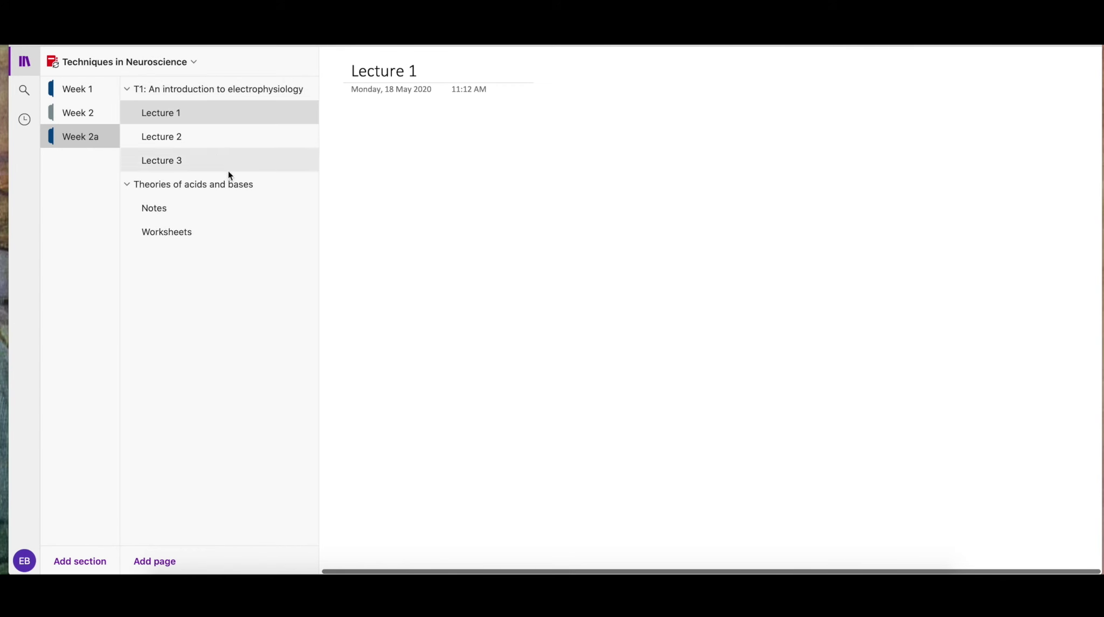
{"action": "left_click", "coordinate": [190, 184]}
{"action": "type", "text": "Objectives:"}
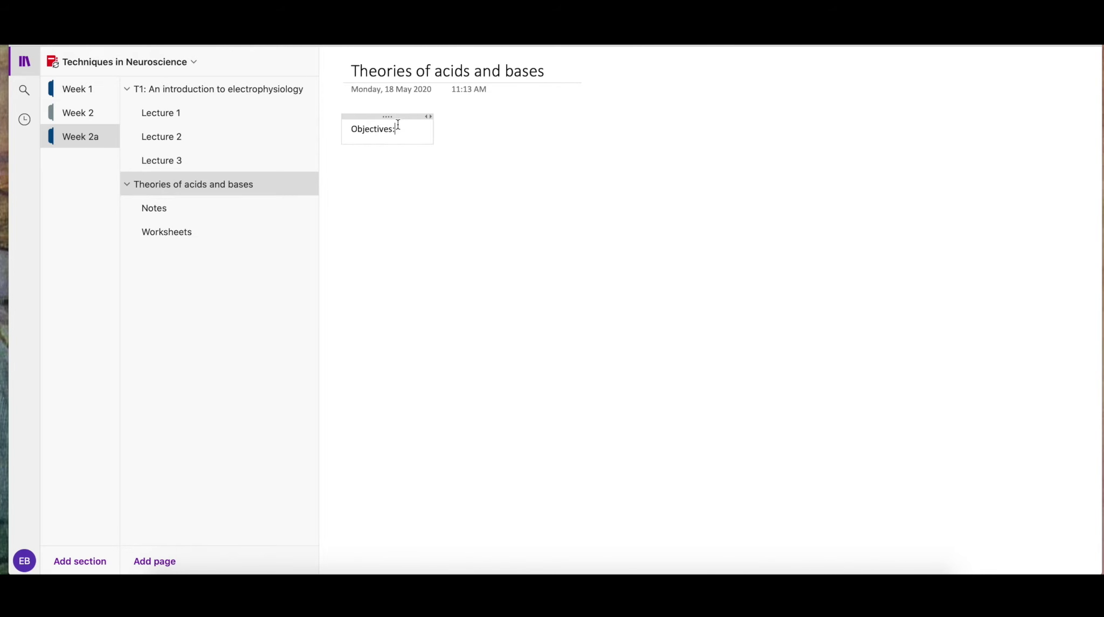
{"action": "key", "text": "Return"}
{"action": "left_click", "coordinate": [155, 208]}
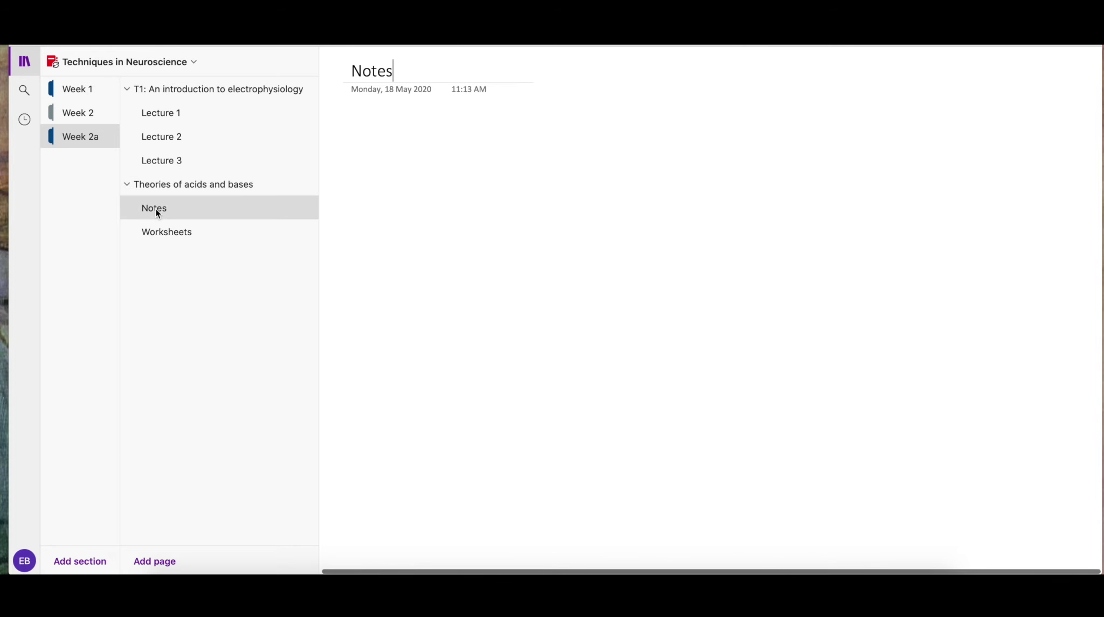
{"action": "left_click", "coordinate": [172, 231]}
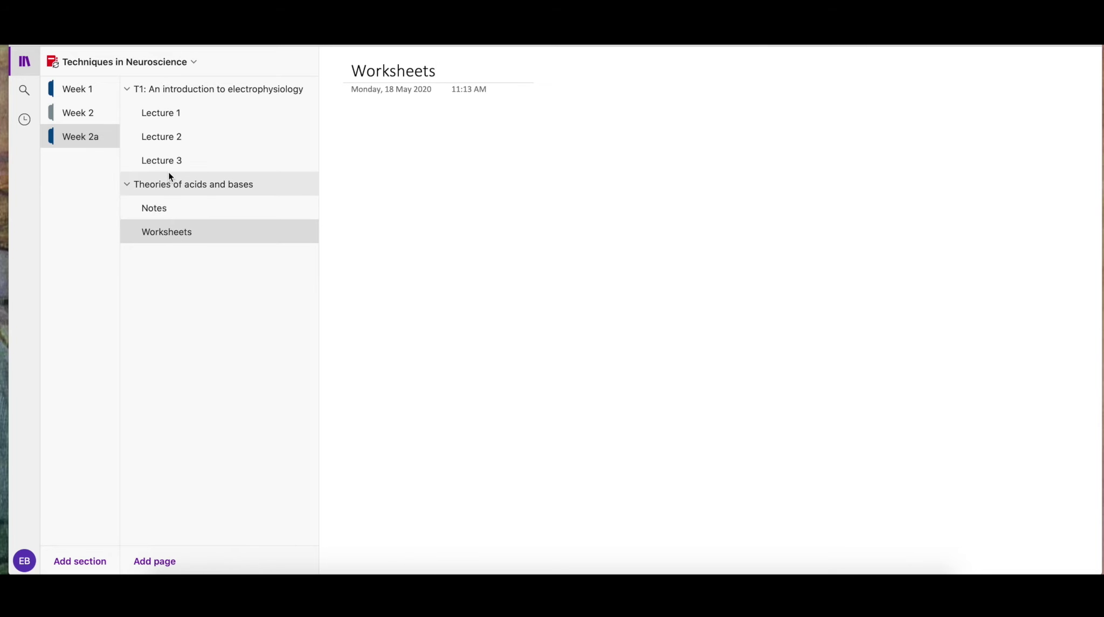